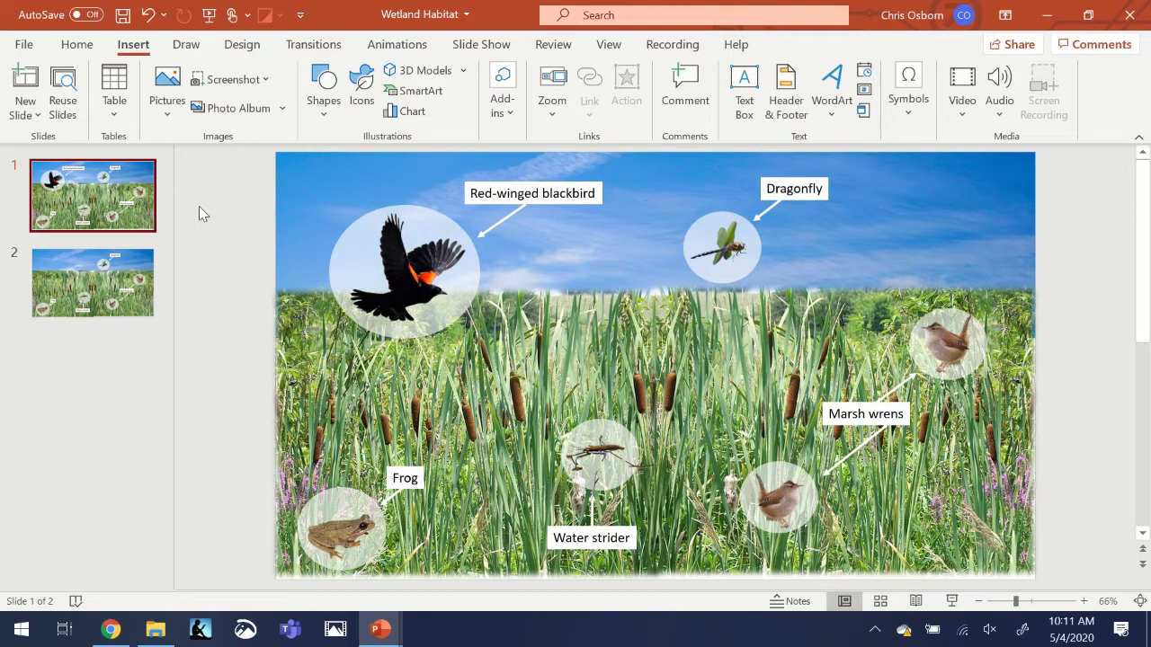
- Go to slide 2, the wetland scene without the blackbird
left_click(117, 285)
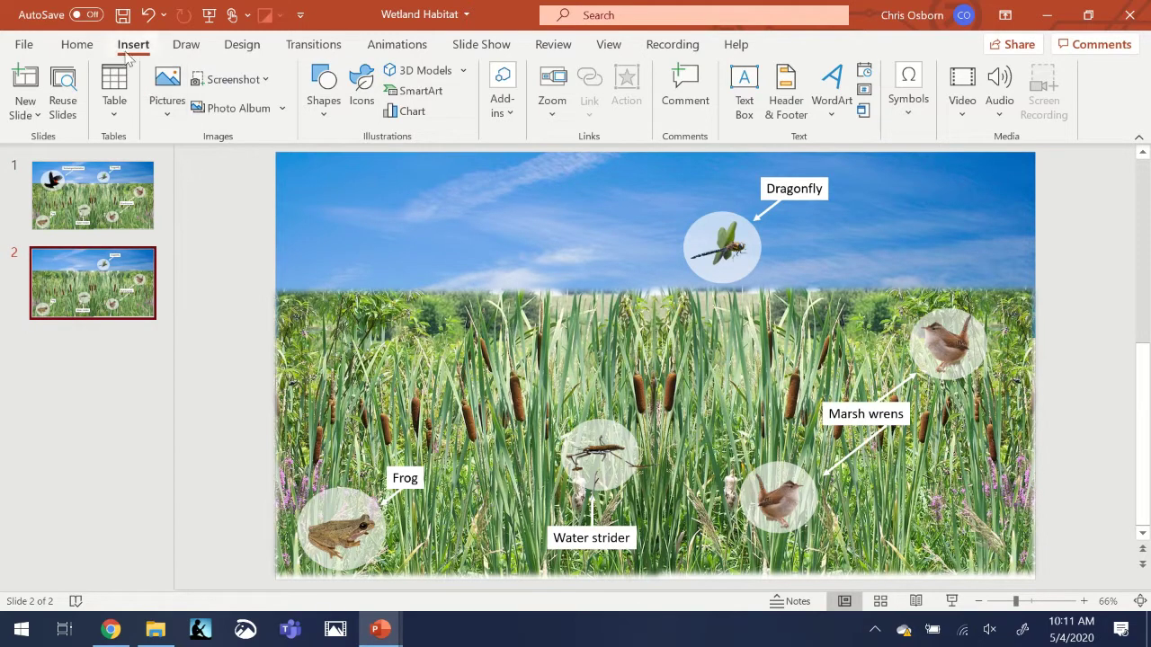
- Search online pictures for 'red-winged blackbird' and insert the photo of the bird in flight
left_click(163, 85)
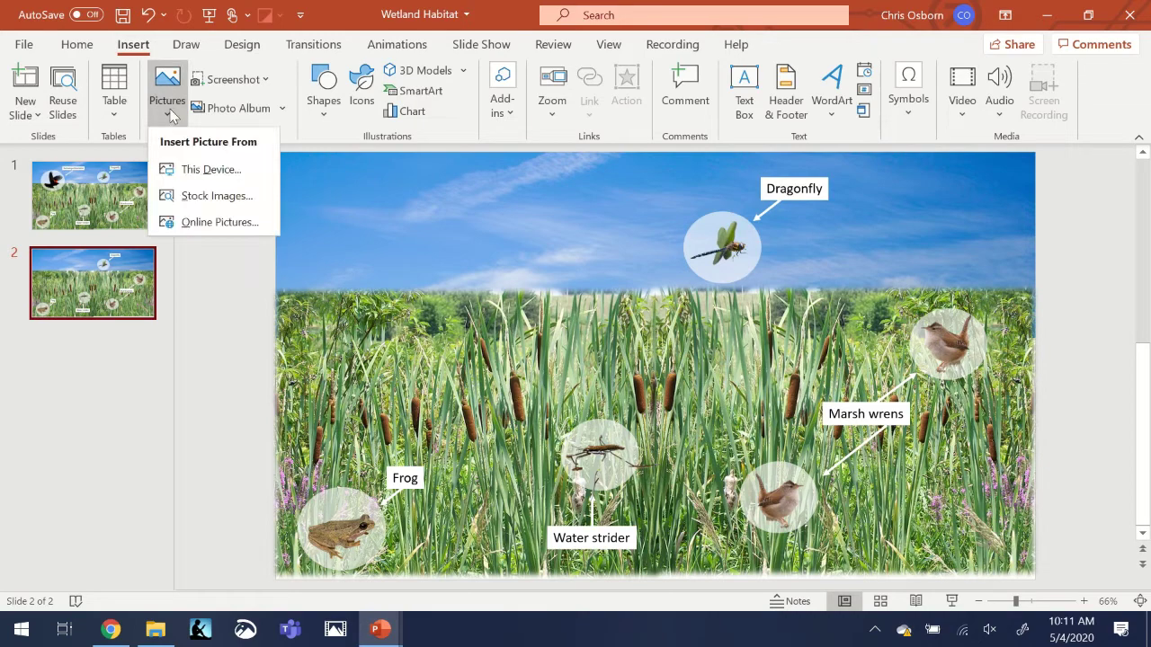
left_click(228, 222)
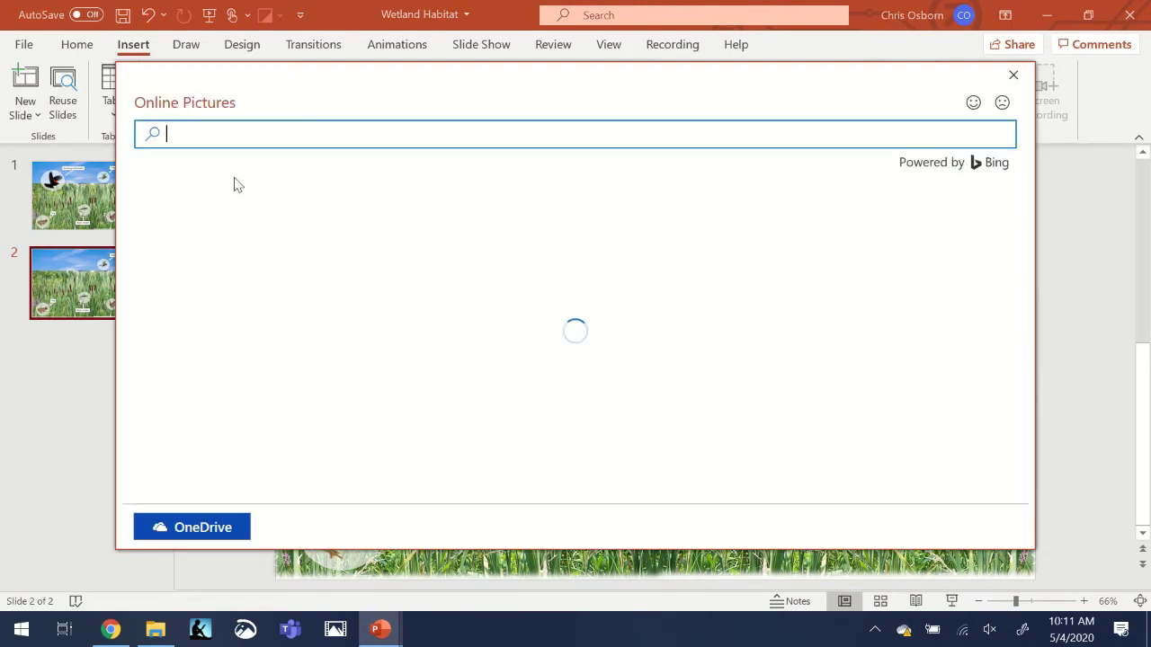
type("red-winge")
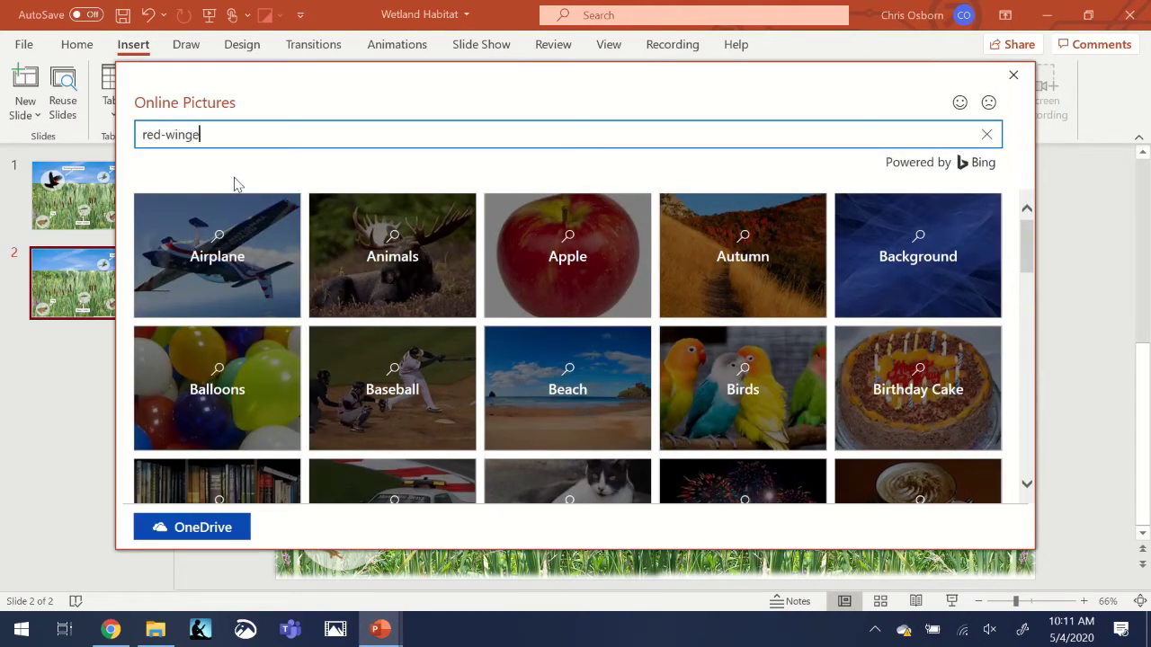
type("d blackbird")
key("Return")
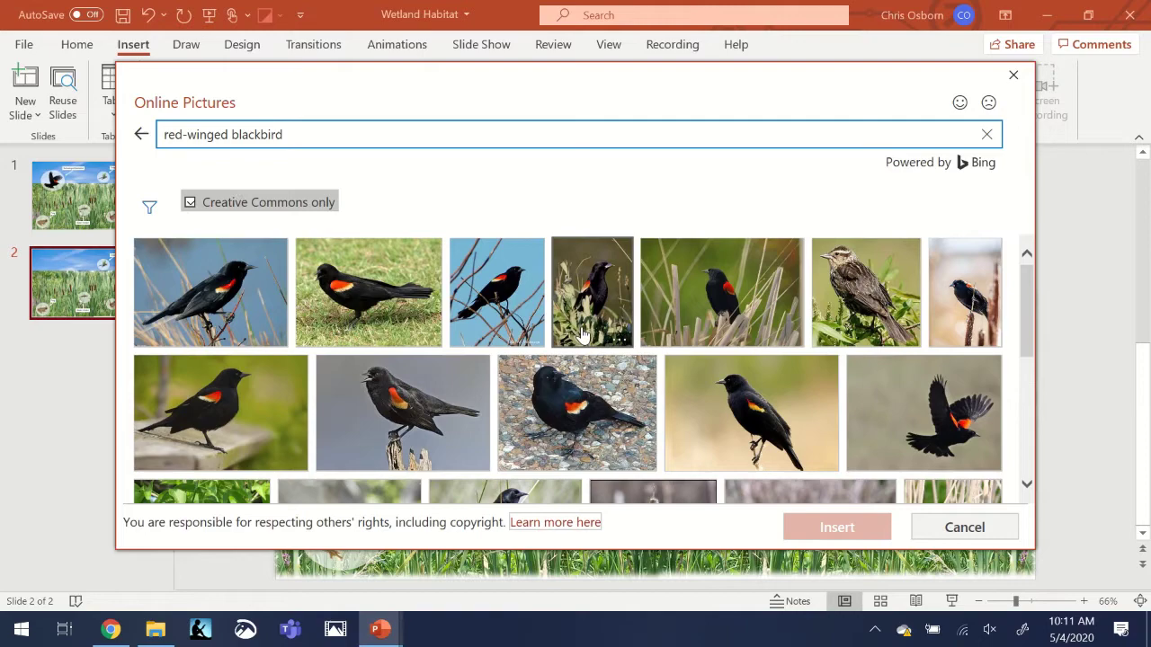
left_click(907, 397)
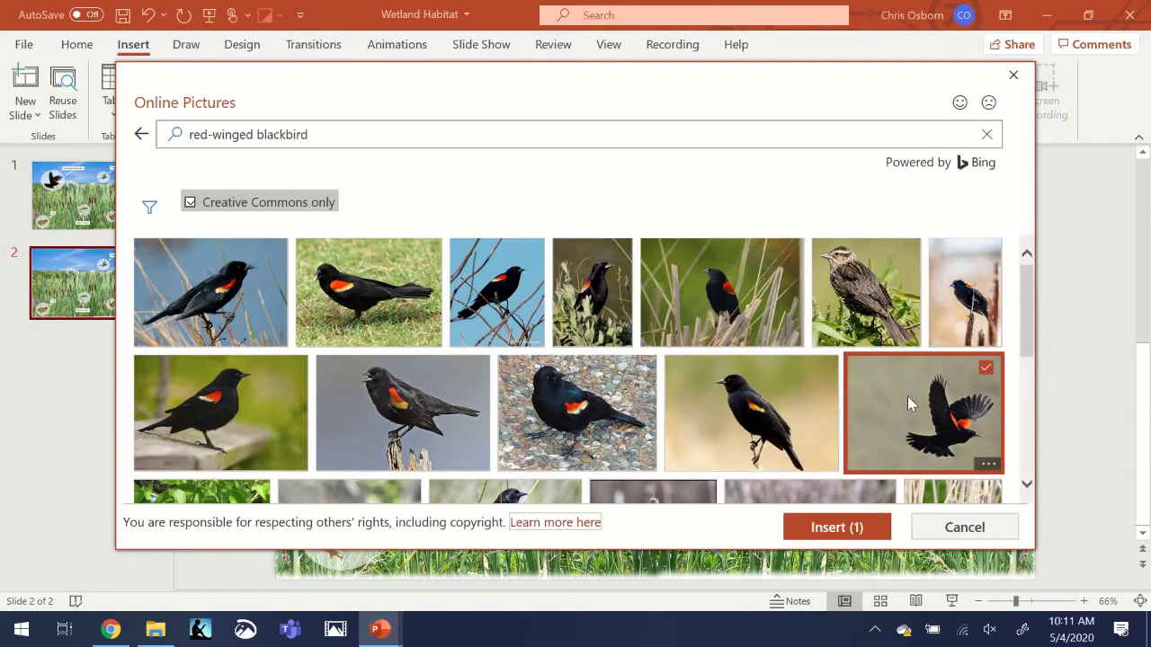
left_click(827, 528)
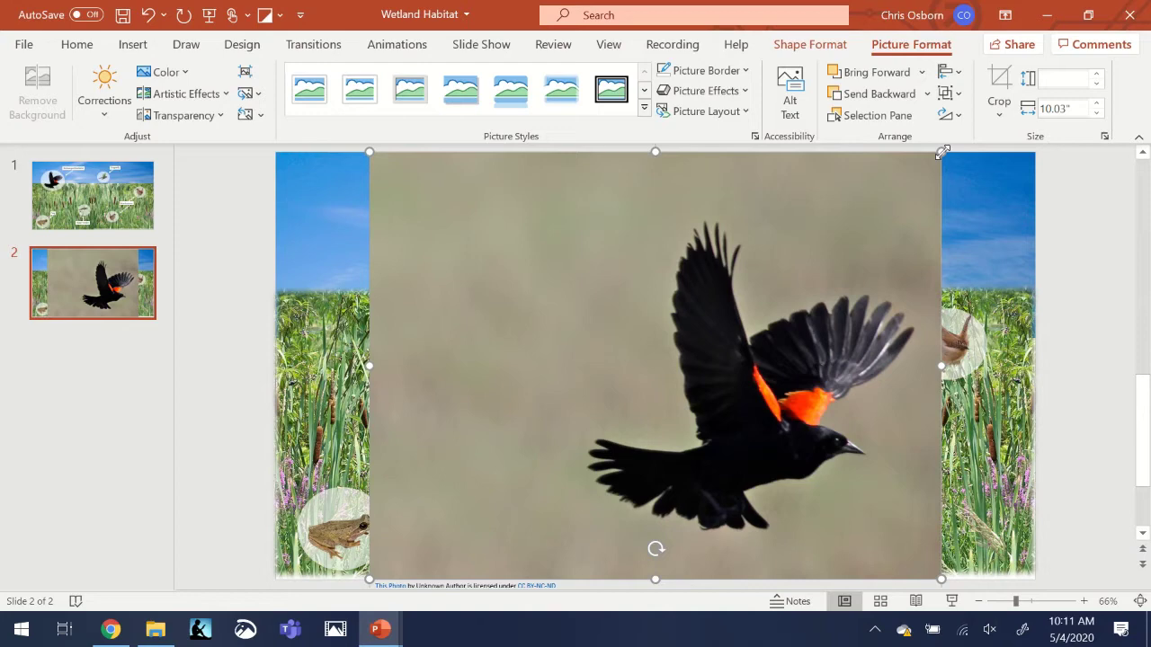
- Shrink the blackbird photo, move it to the upper-left sky, and delete its attribution caption
left_click_drag(942, 153, 564, 430)
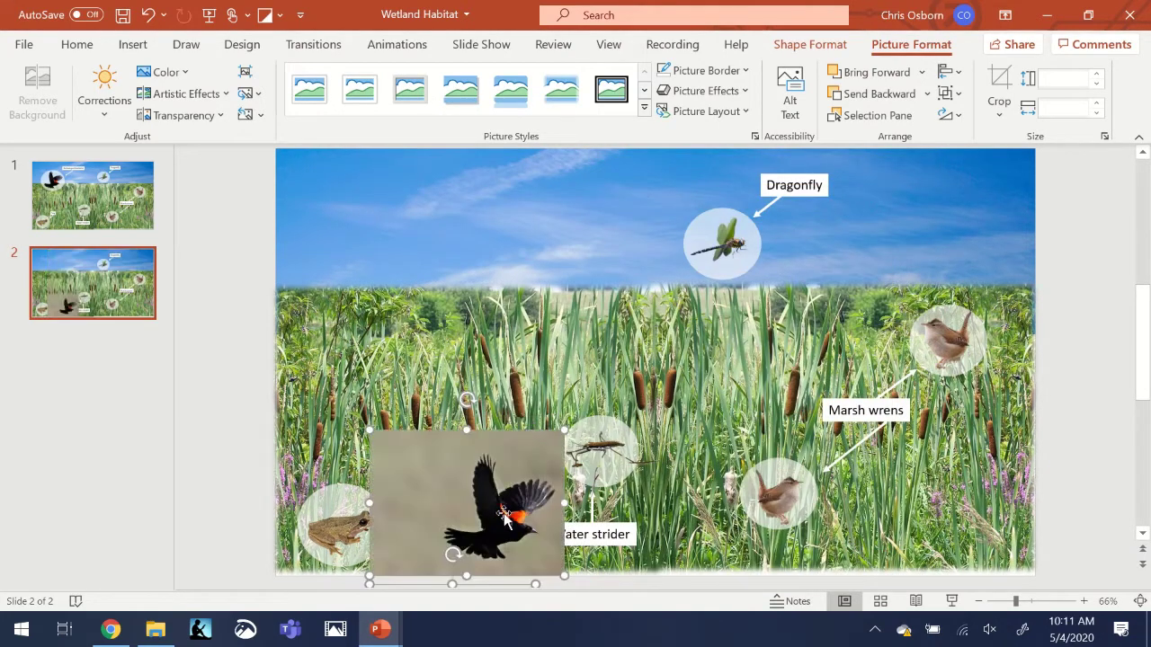
left_click_drag(501, 493, 490, 272)
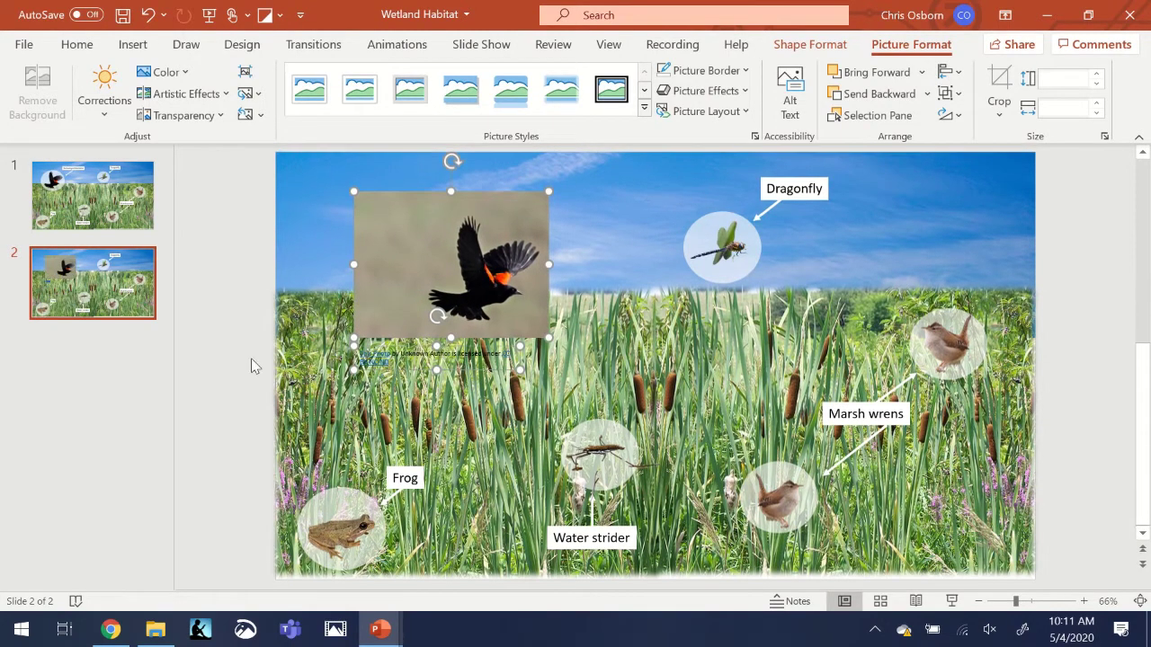
left_click(305, 358)
left_click(372, 363)
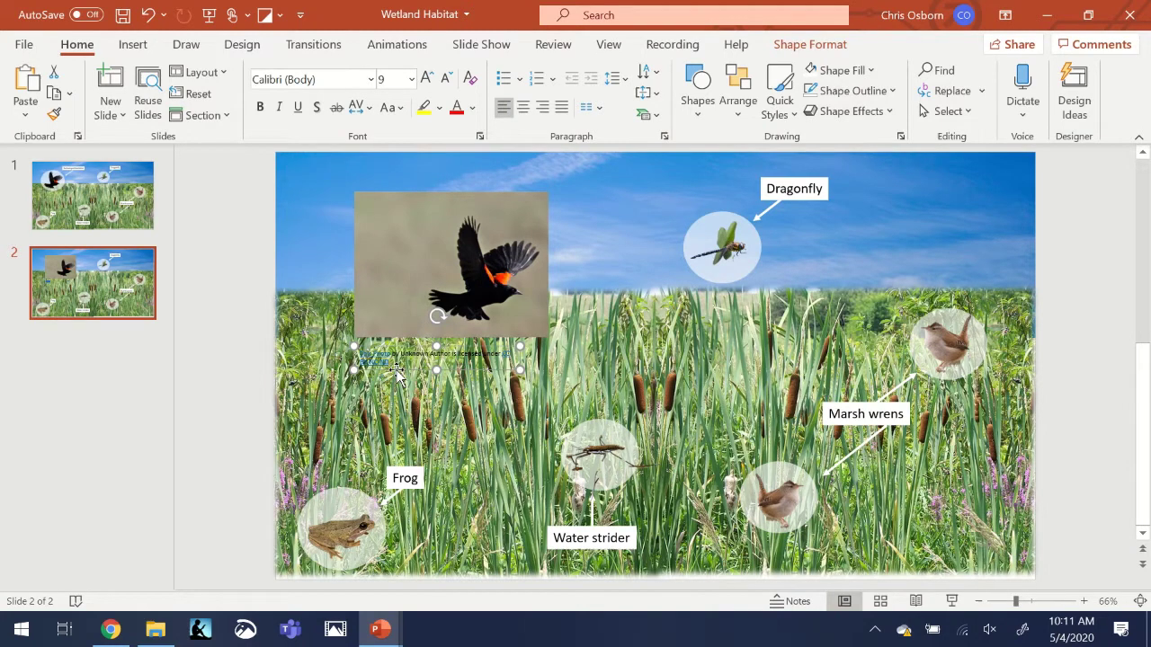
key("Delete")
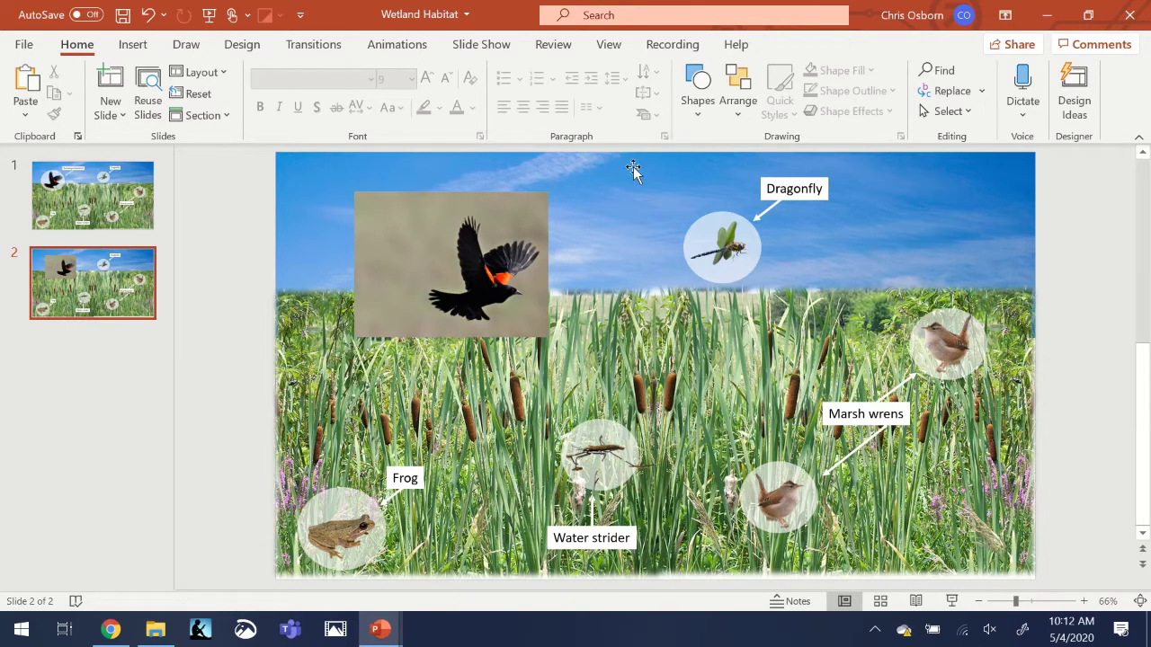
- Start Remove Background on the blackbird photo and mark the wingtip as an area to keep
left_click(462, 275)
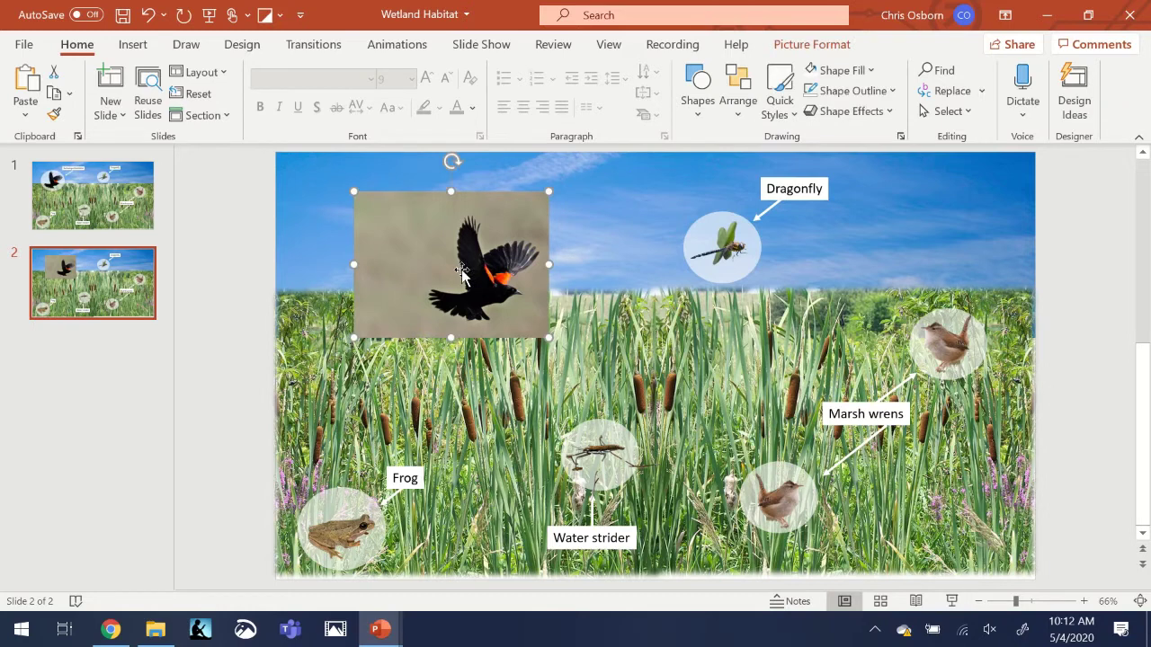
left_click(812, 47)
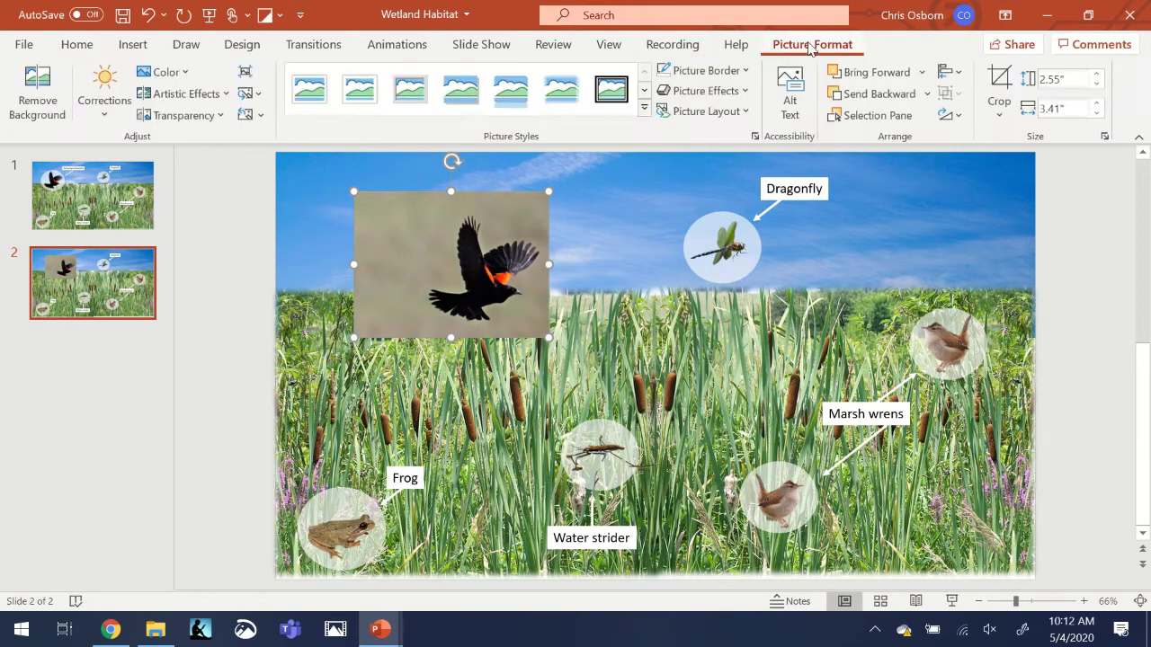
left_click(41, 90)
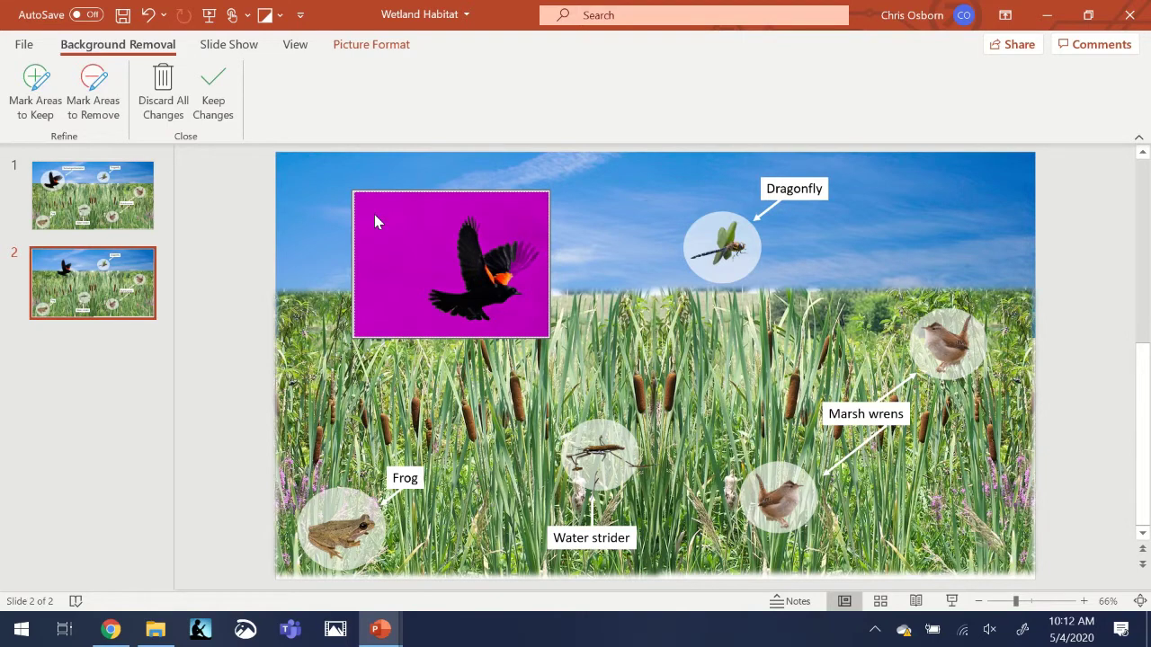
scroll(376, 222, "up", 8, "ctrl")
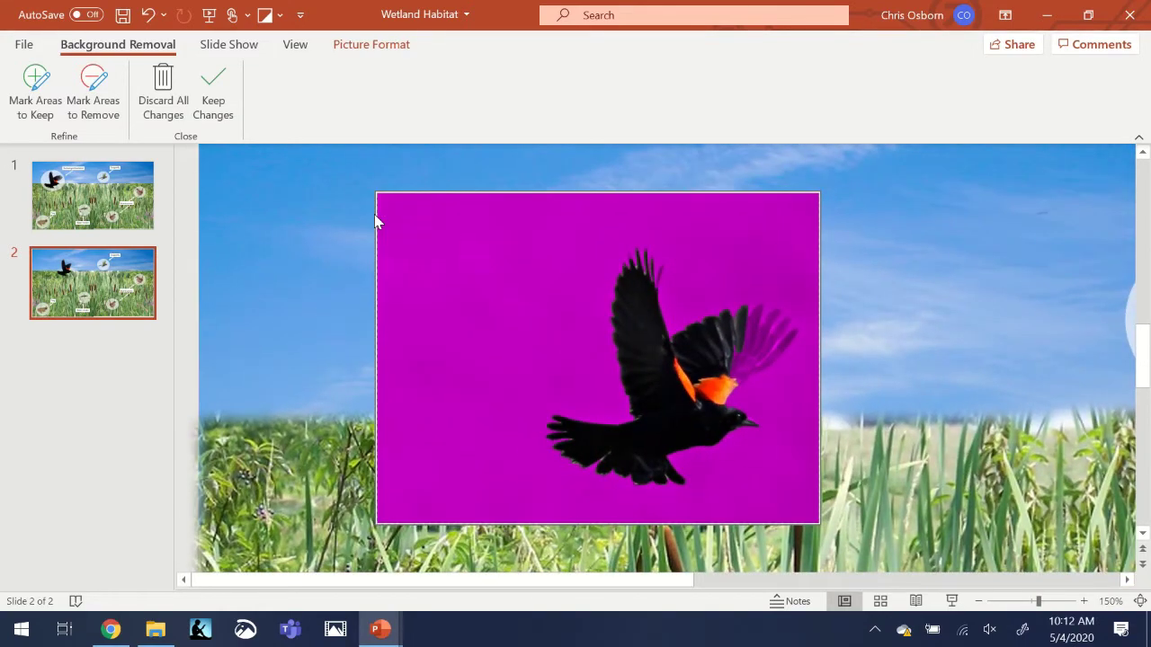
left_click(27, 104)
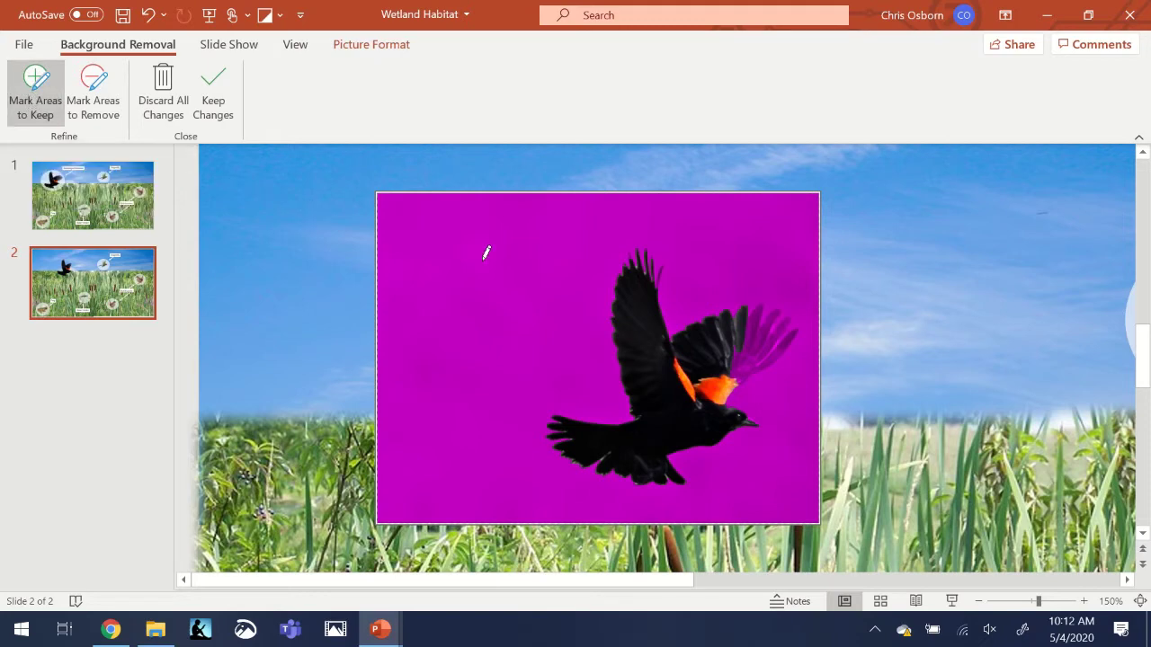
left_click_drag(737, 383, 771, 315)
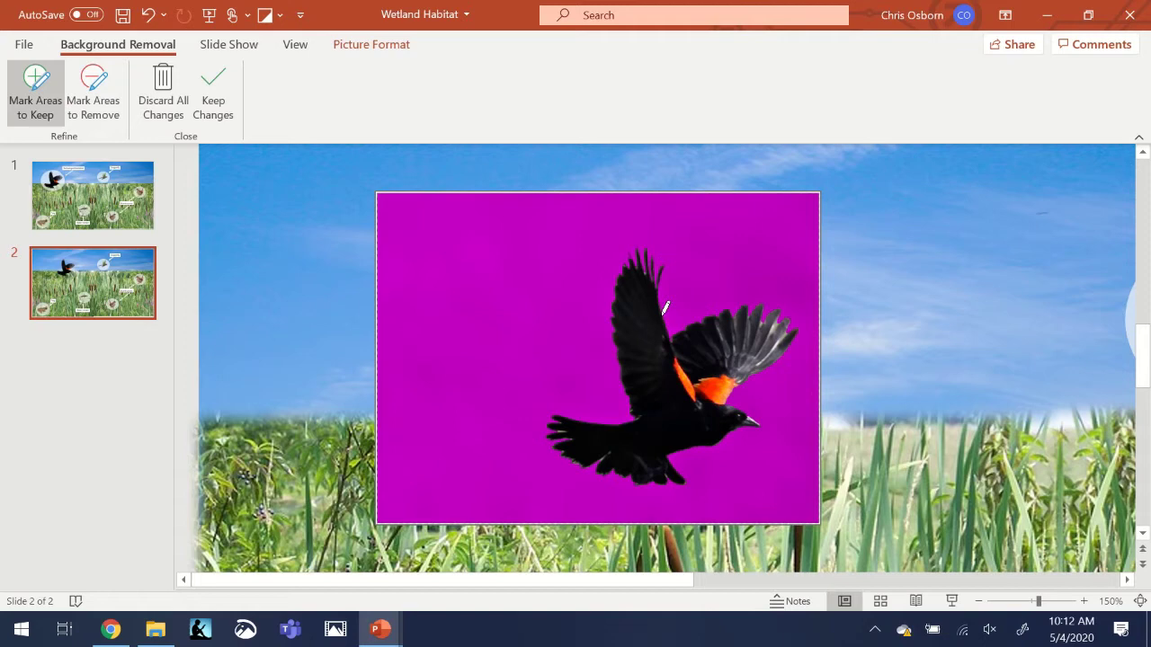
- Keep the background removal changes and nudge the cut-out blackbird slightly right
left_click(214, 96)
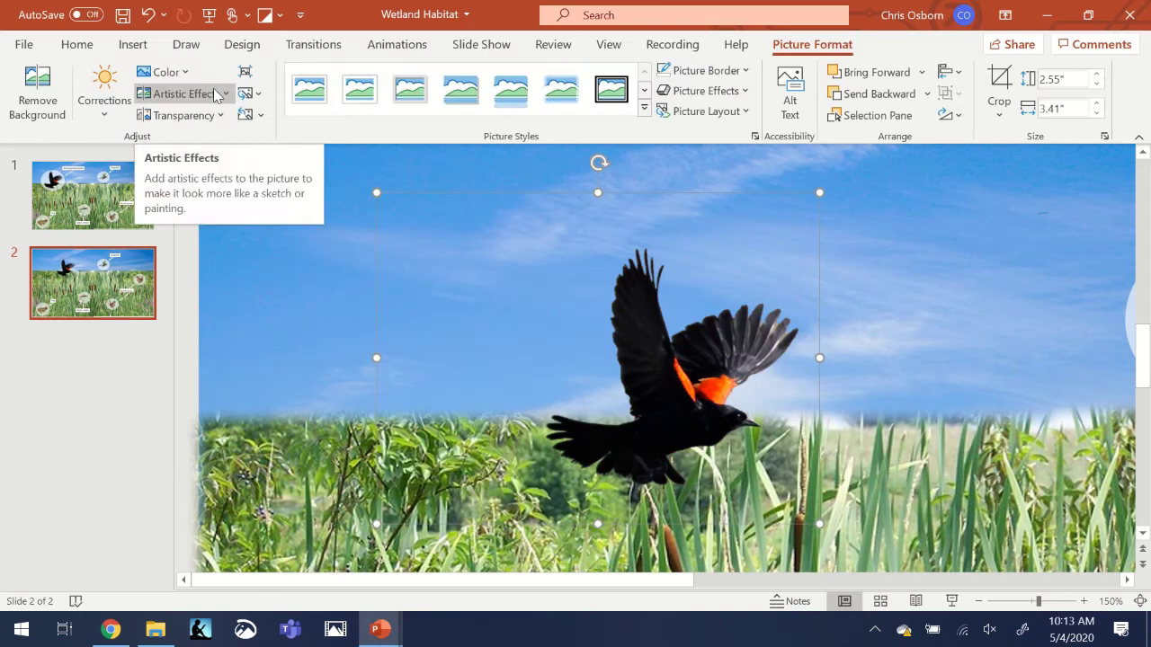
left_click_drag(710, 415, 593, 413)
scroll(761, 400, "down", 5)
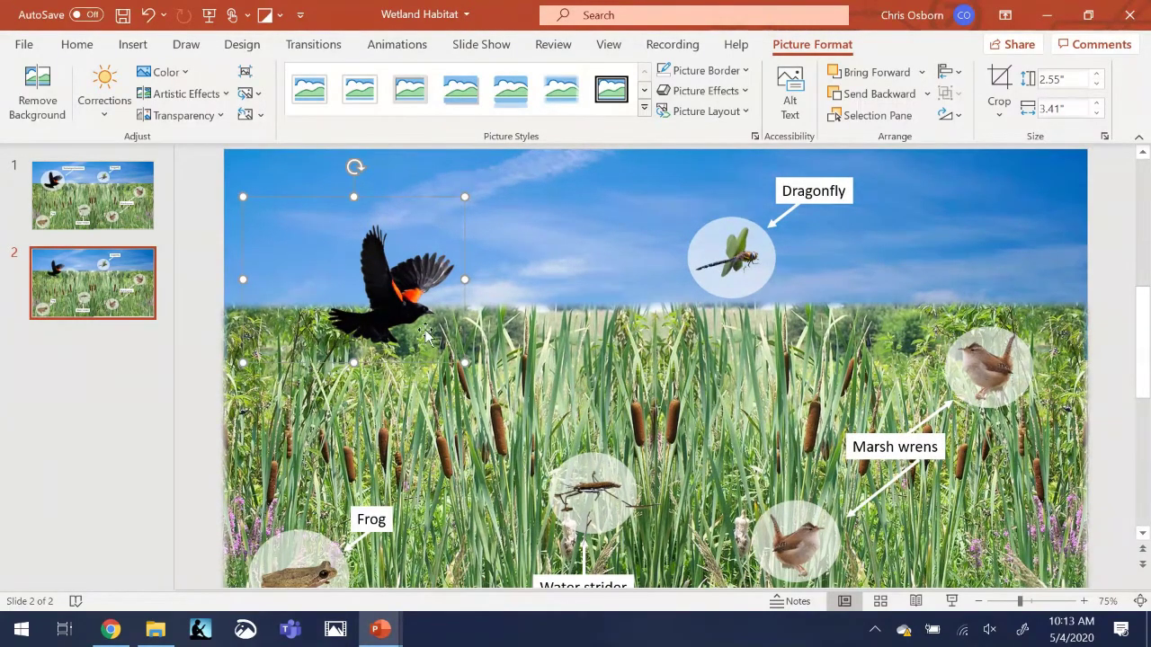
left_click_drag(408, 294, 446, 289)
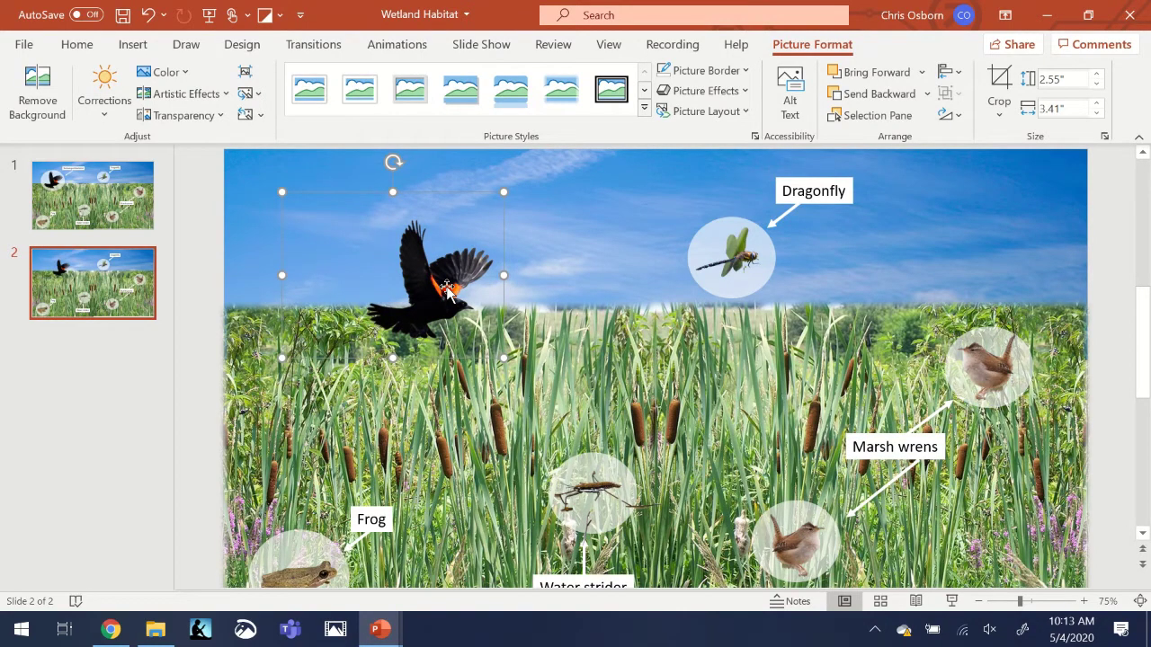
- Draw an oval in the sky beside the blackbird
left_click(139, 47)
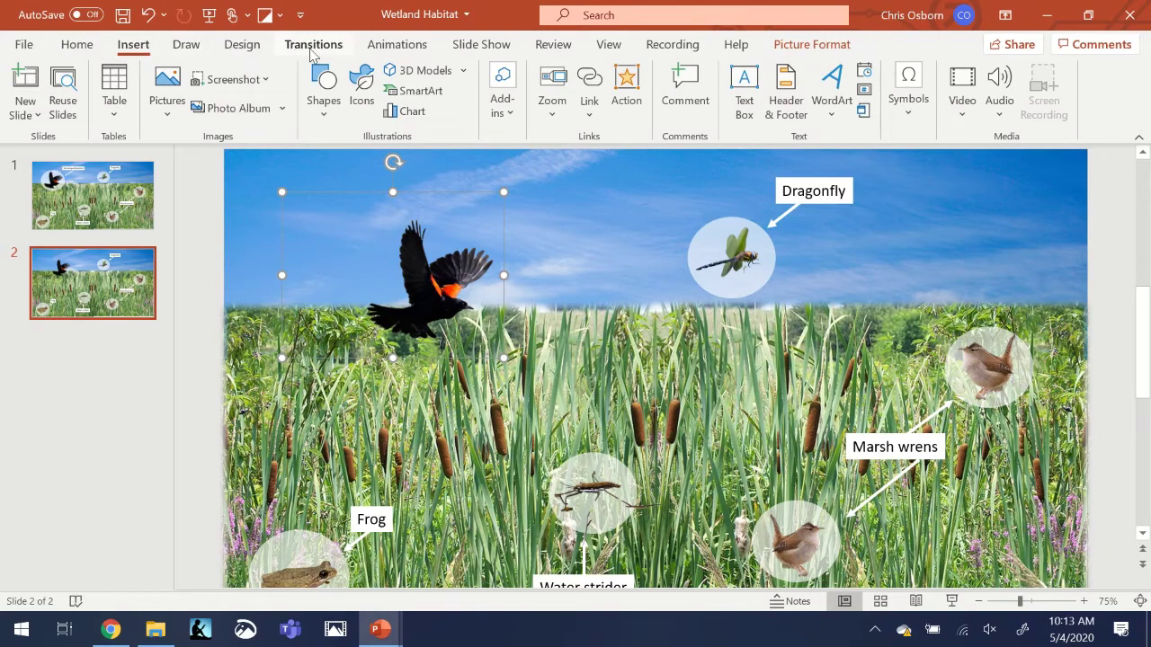
left_click(328, 108)
left_click(387, 163)
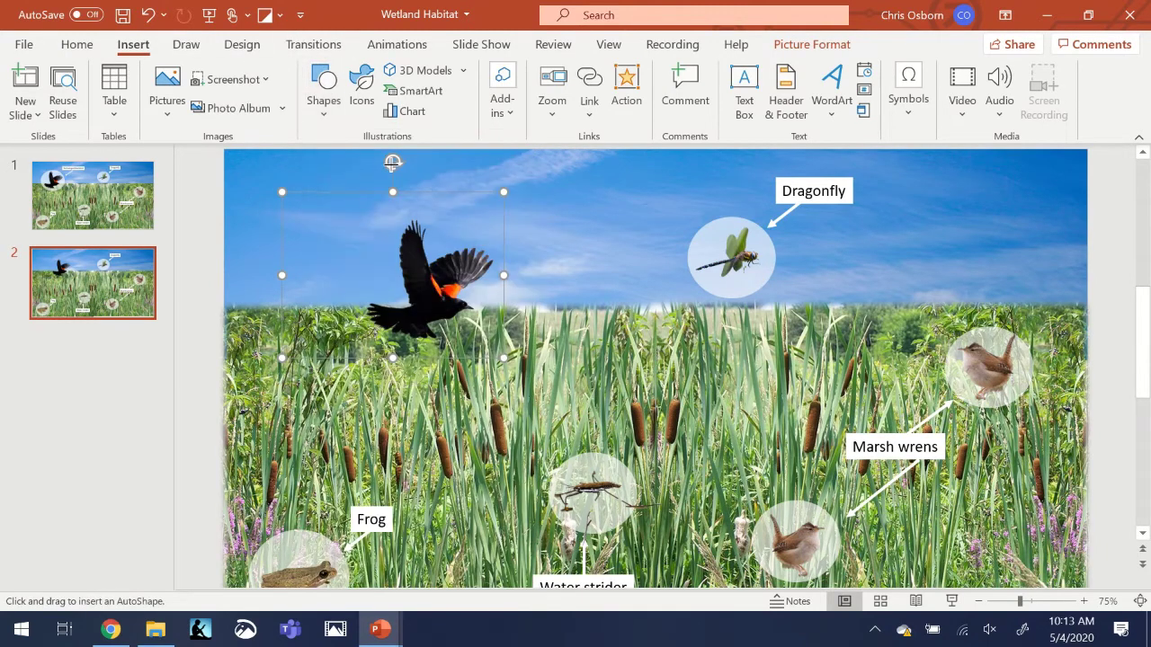
left_click_drag(539, 203, 713, 359)
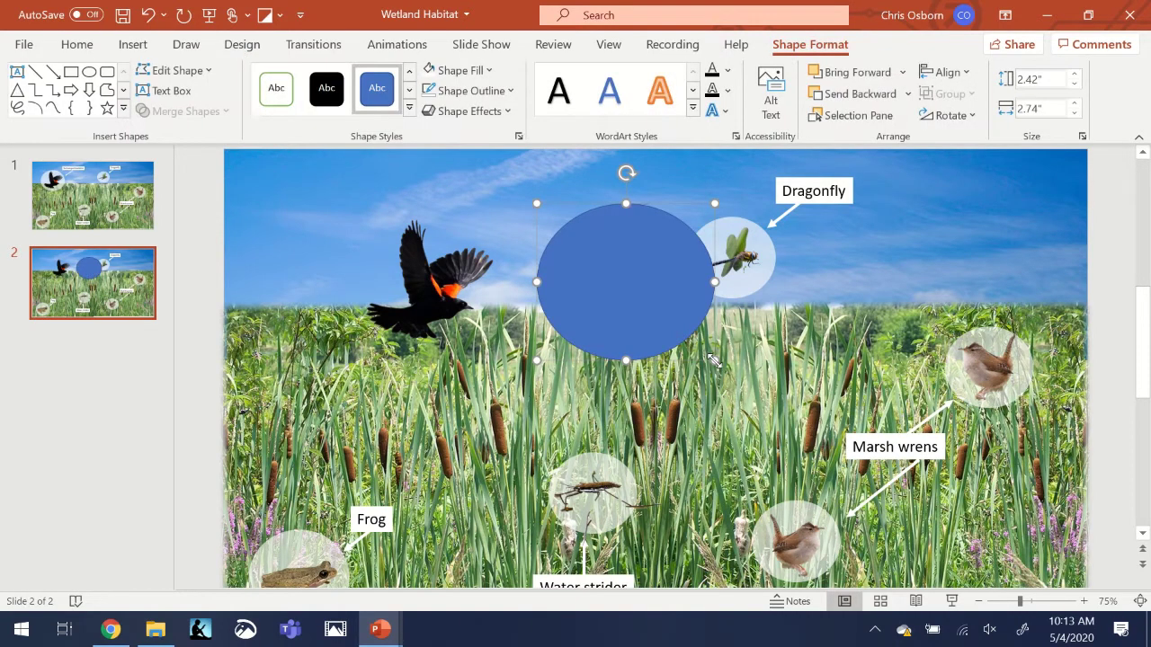
- Make the oval white with no outline and 50% transparency, then move it left toward the bird
right_click(620, 299)
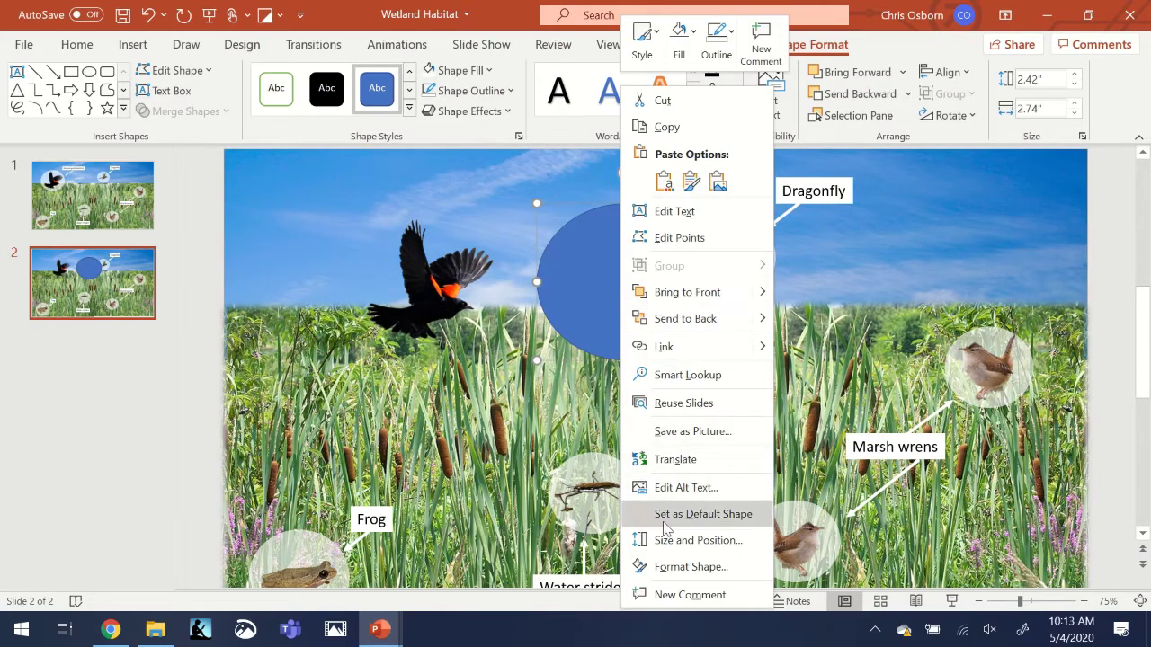
left_click(685, 567)
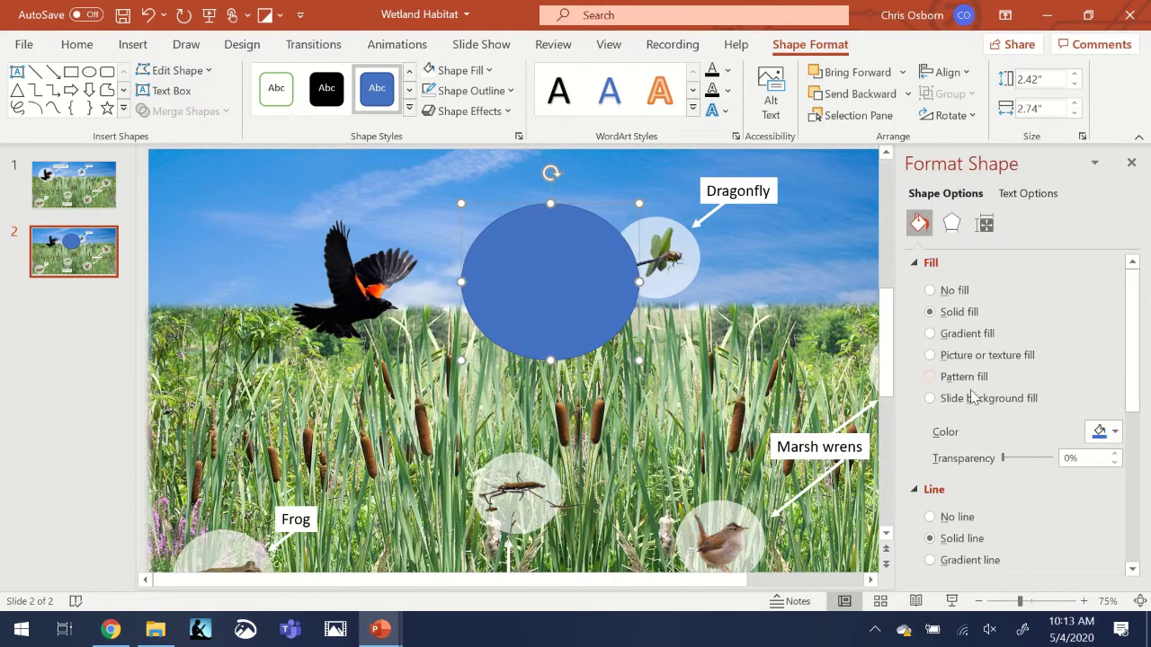
left_click(1112, 436)
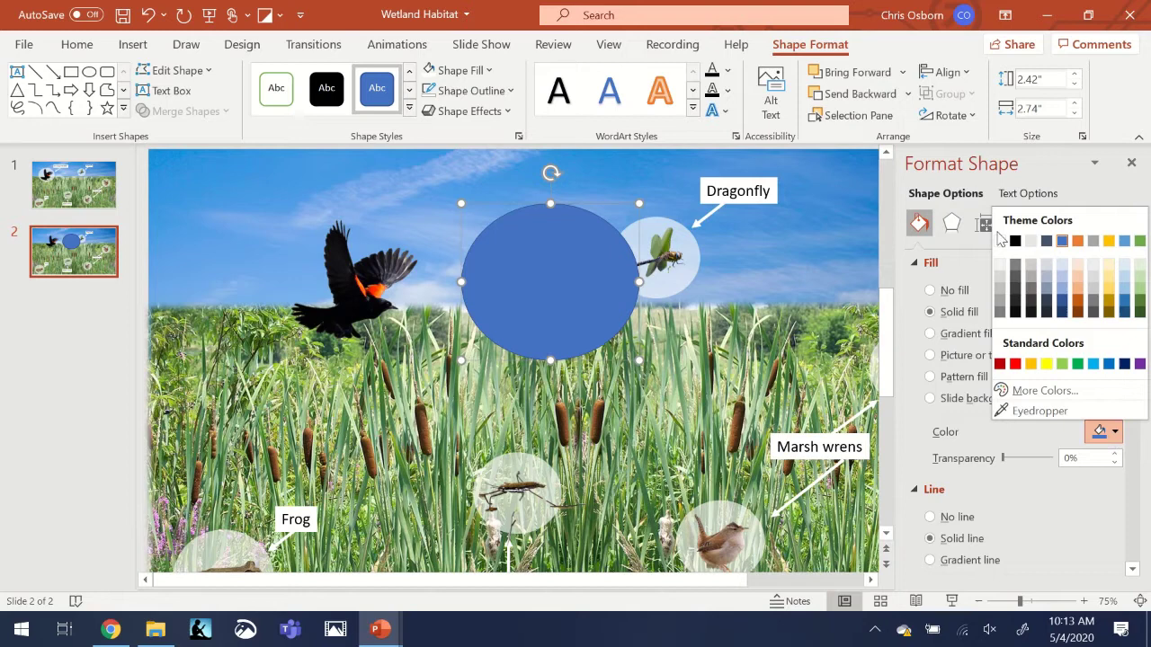
key("Escape")
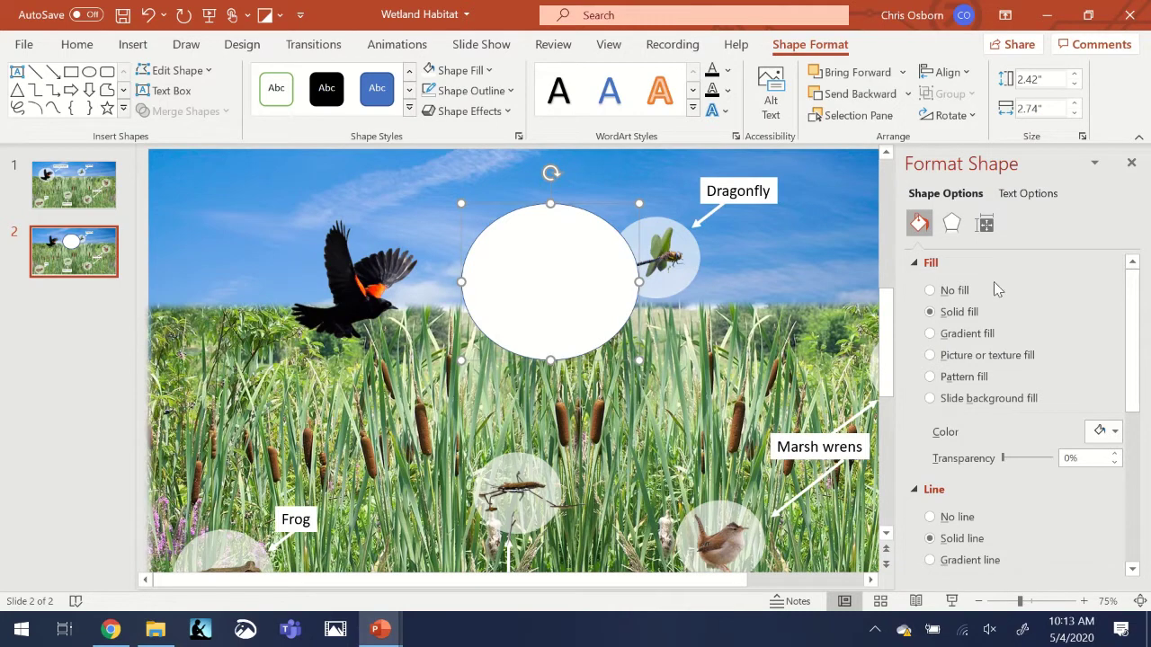
left_click(931, 520)
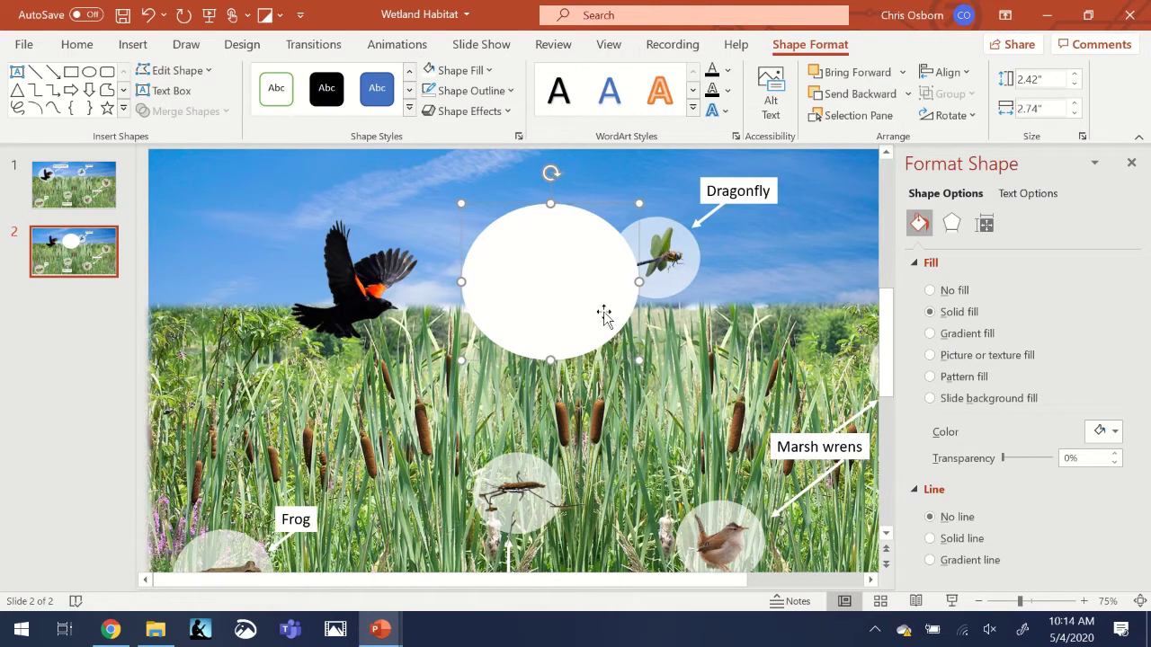
left_click_drag(1008, 462, 1030, 465)
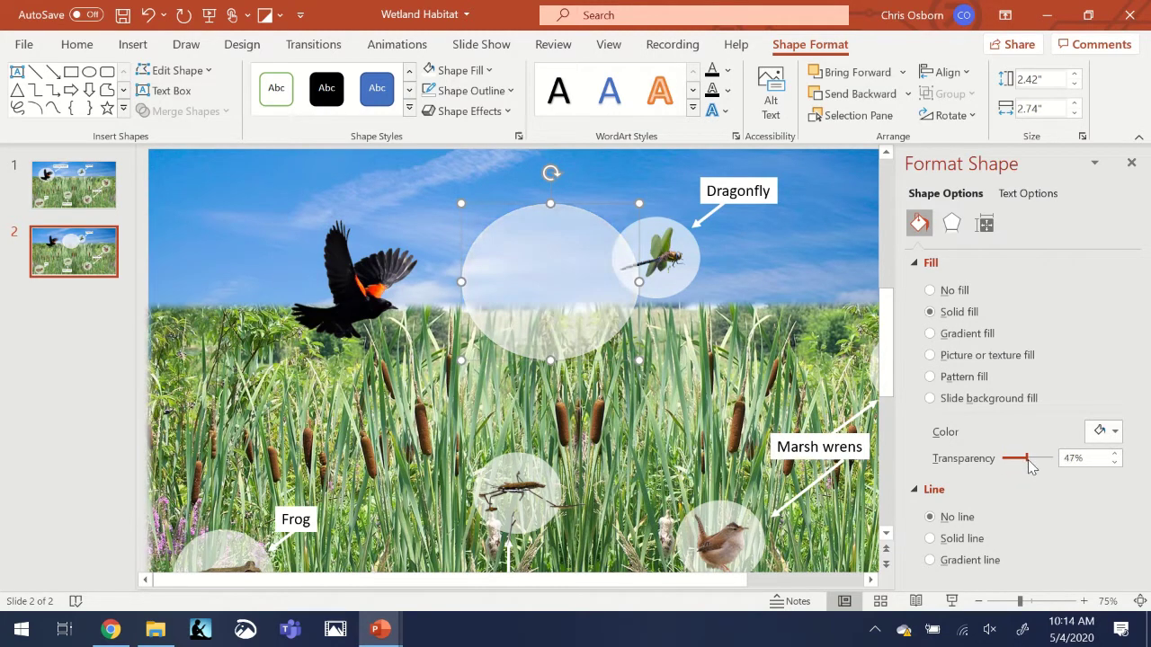
left_click_drag(1032, 465, 1030, 465)
left_click(1115, 455)
left_click_drag(562, 283, 522, 293)
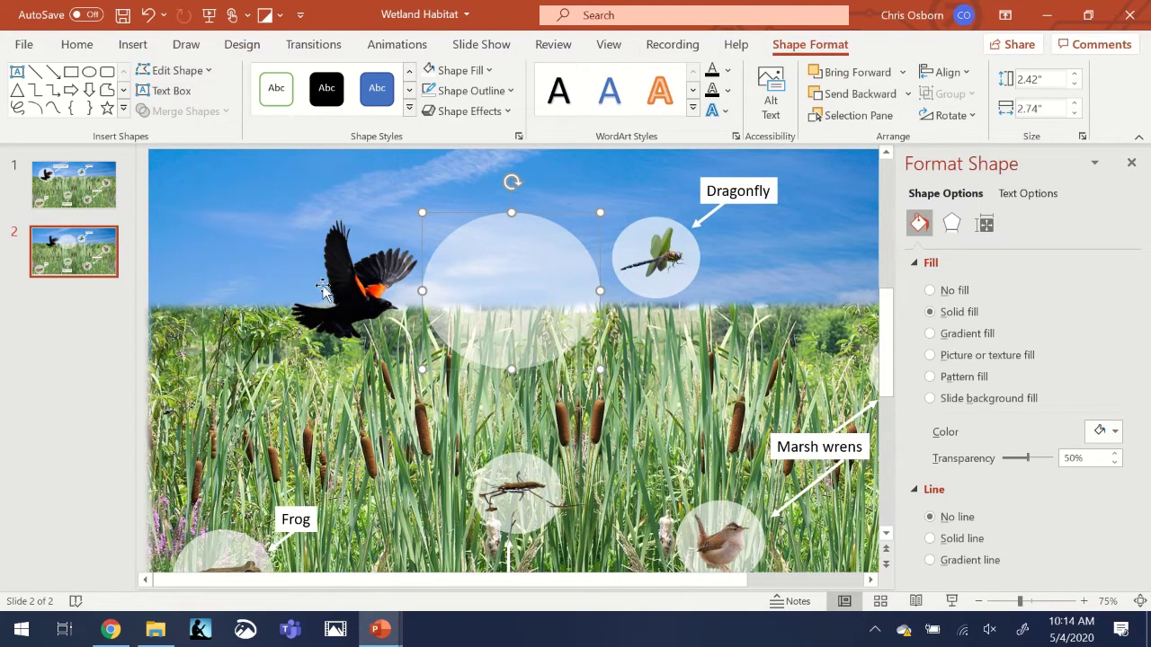
- Bring the bird picture to the front and place the translucent oval behind it as a spotlight
left_click(358, 286)
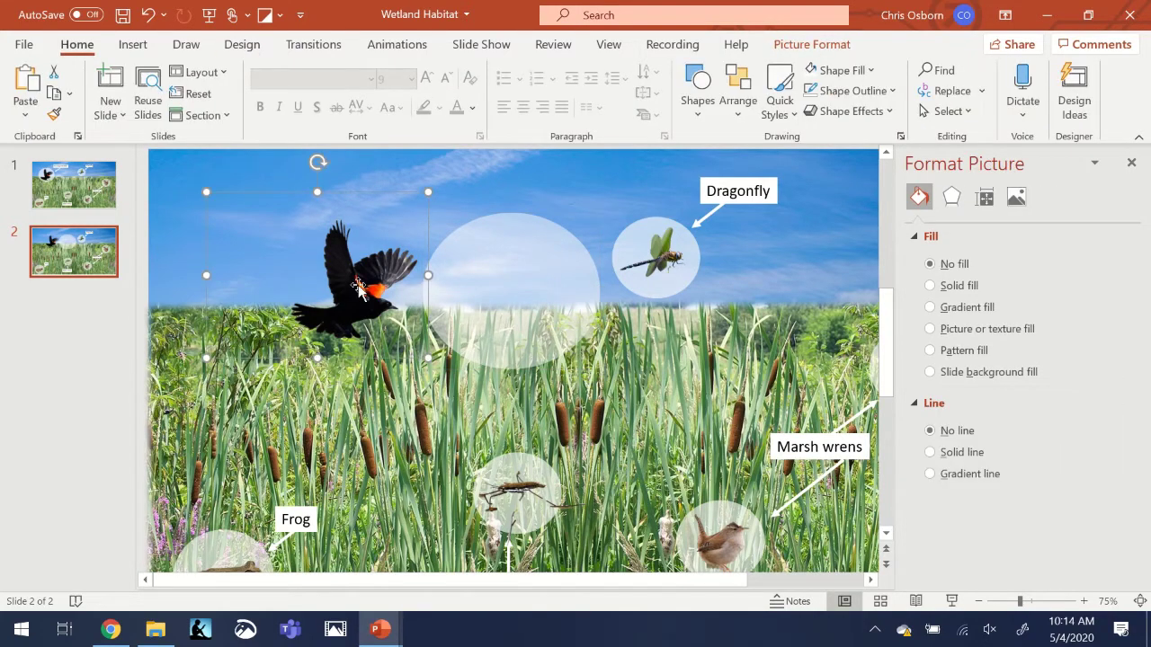
right_click(358, 287)
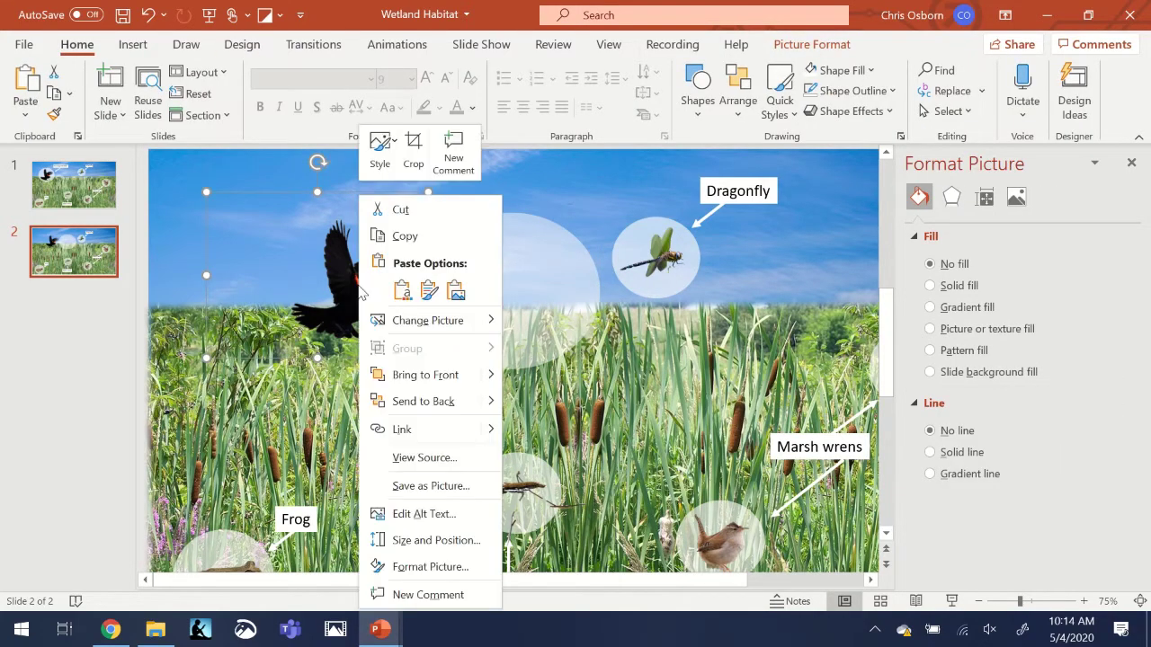
left_click(410, 377)
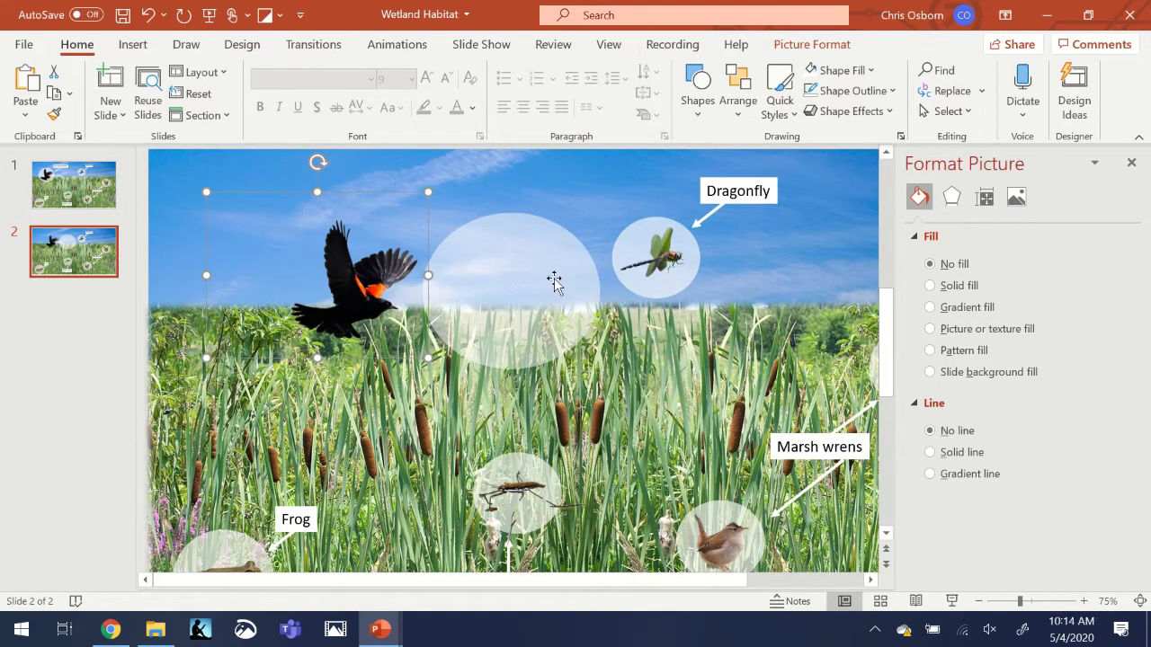
left_click_drag(552, 277, 404, 266)
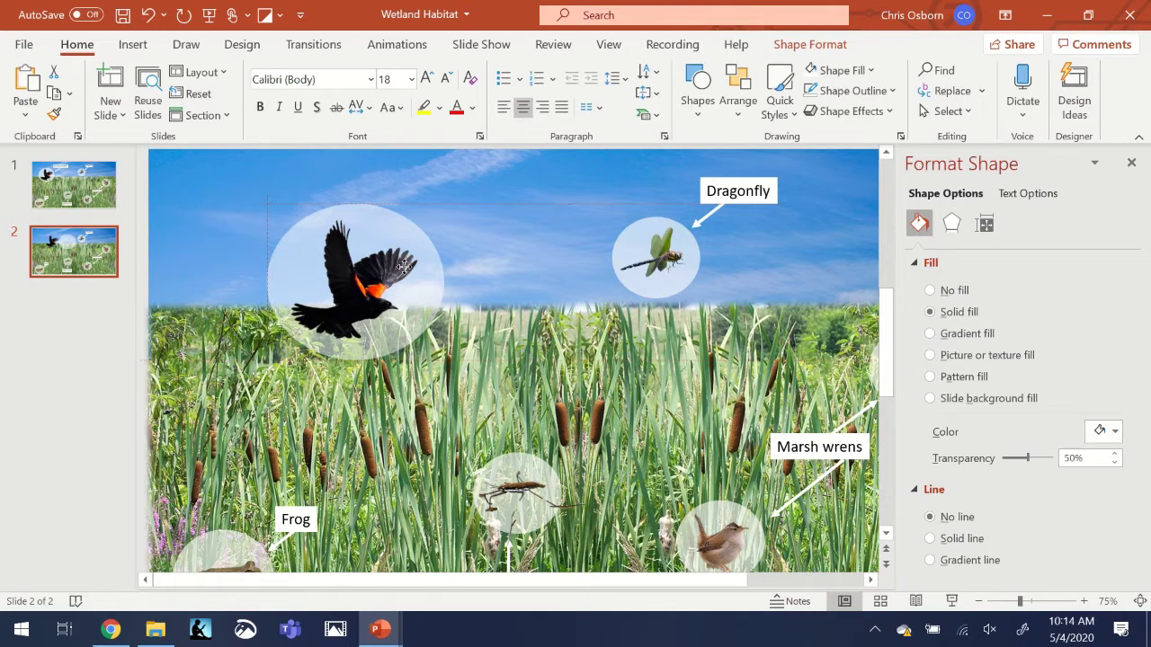
left_click_drag(403, 266, 403, 267)
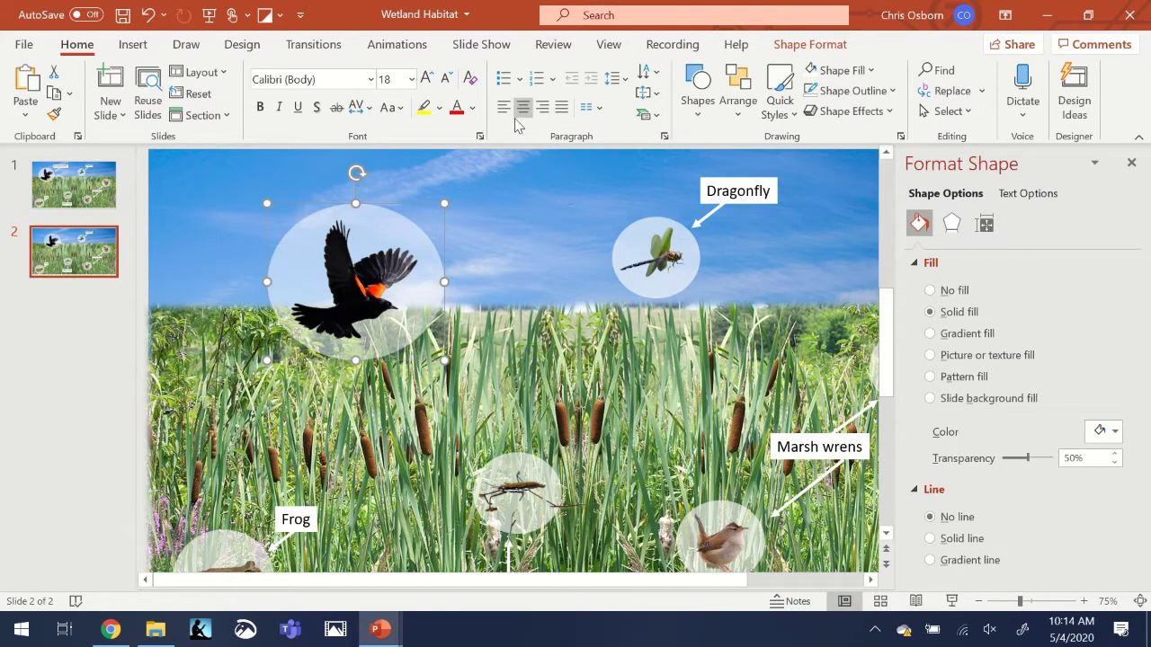
- Add a 'Red-winged blackbird' text box with solid white fill between the bird and the dragonfly
left_click(132, 47)
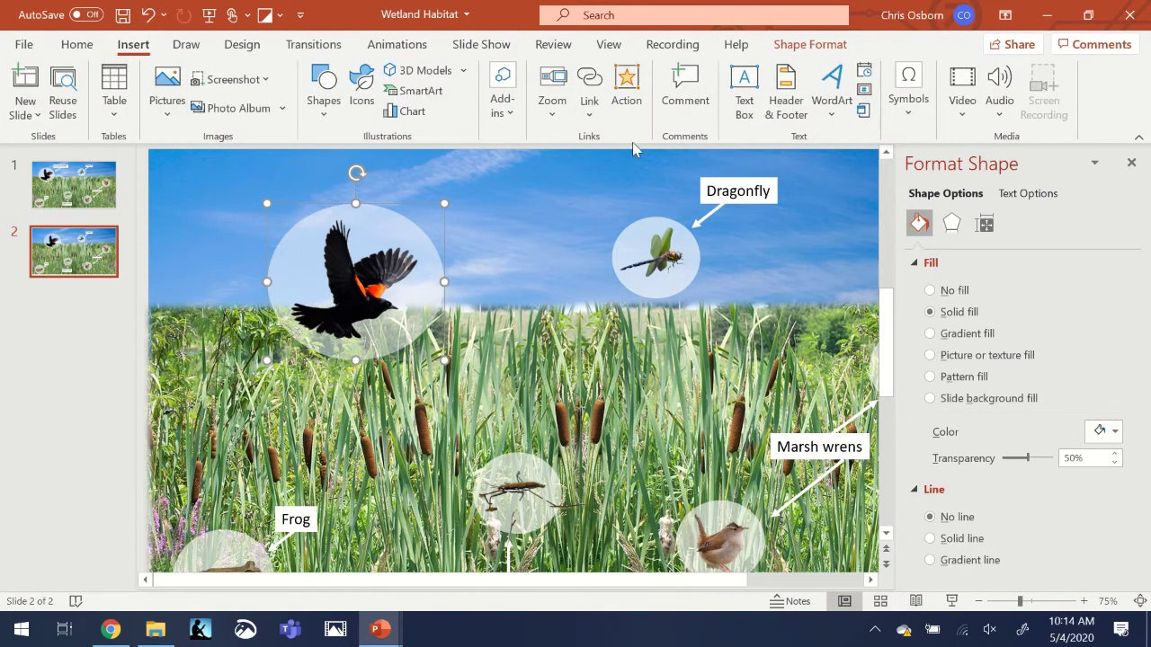
left_click(468, 200)
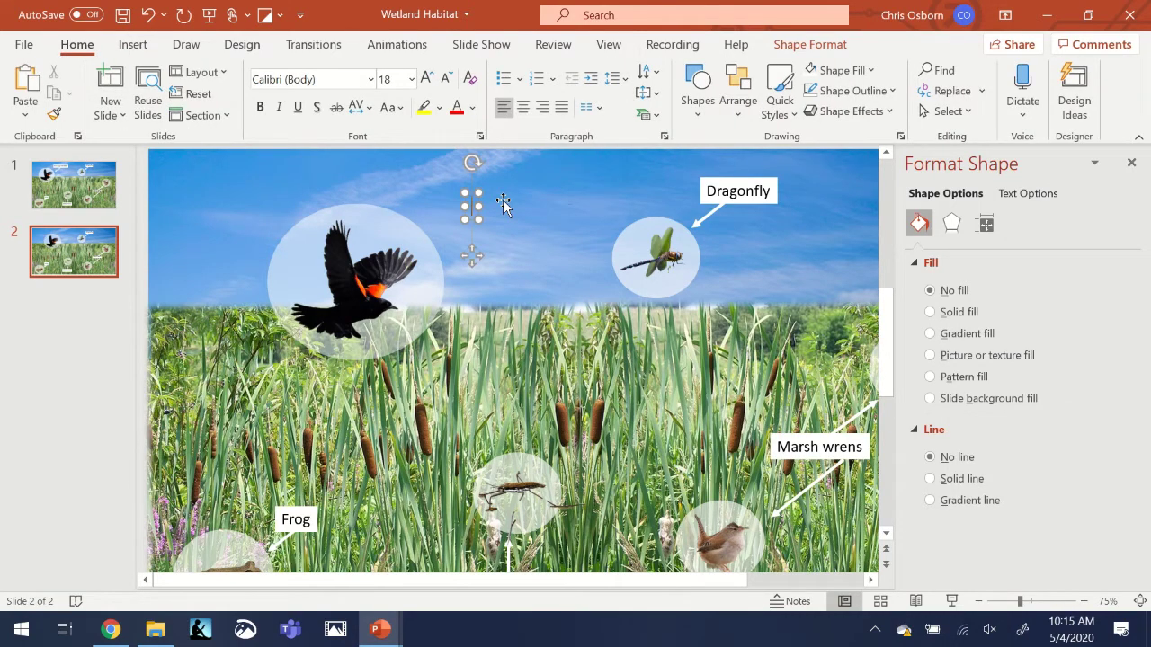
type("Red-winged blackbird")
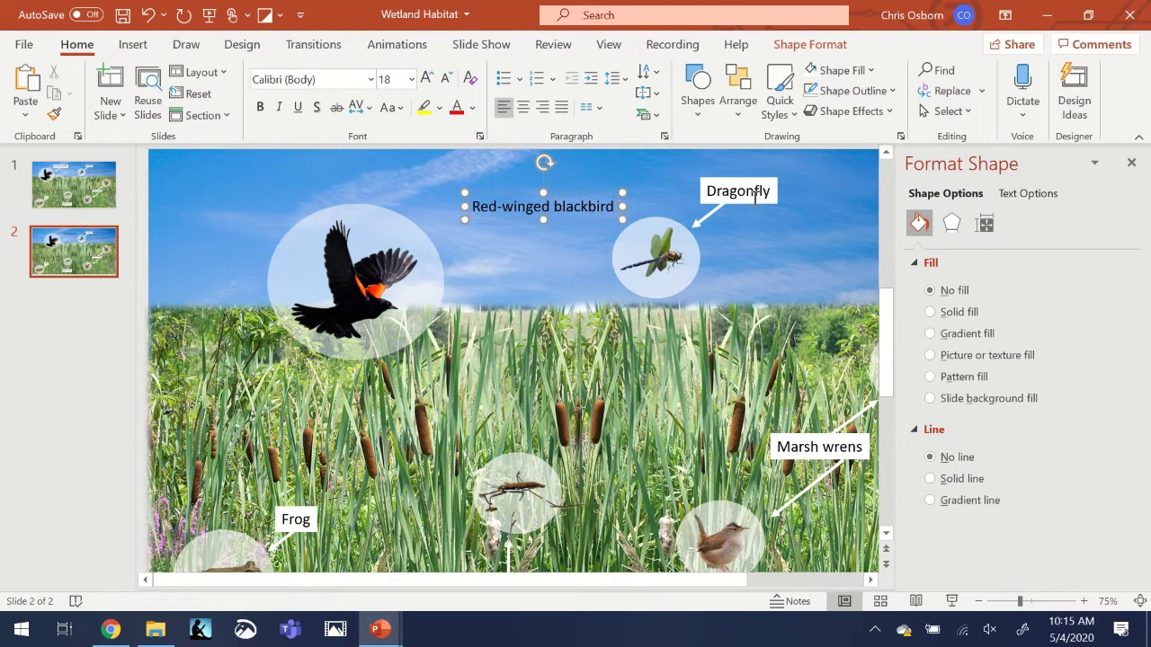
left_click(931, 314)
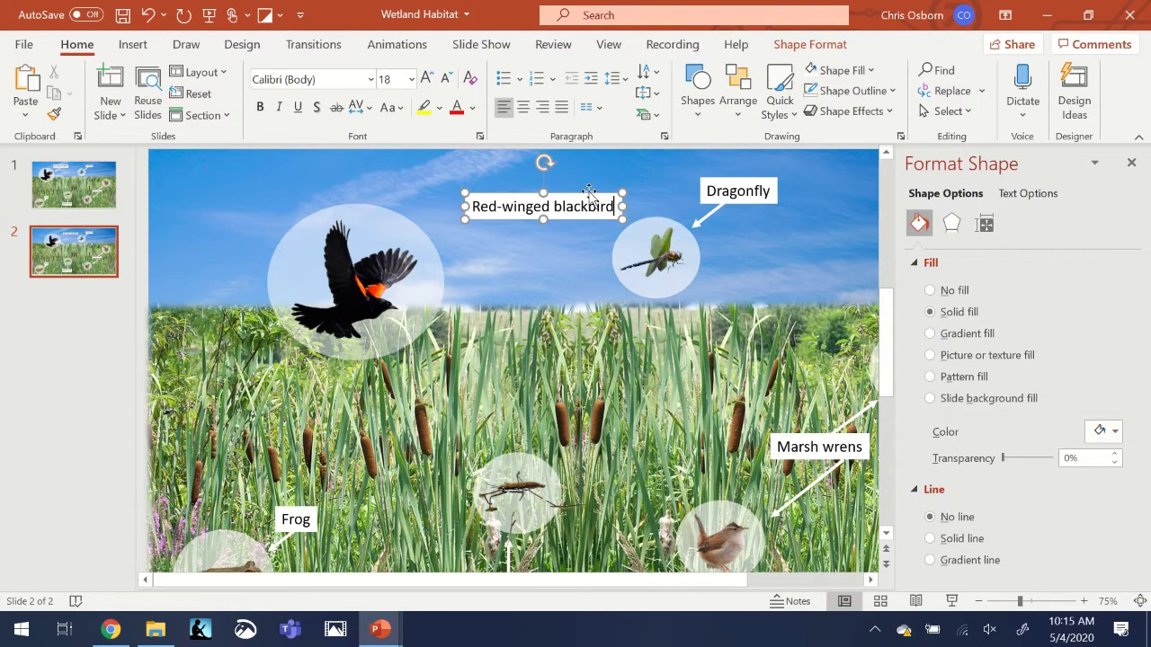
left_click_drag(587, 191, 558, 185)
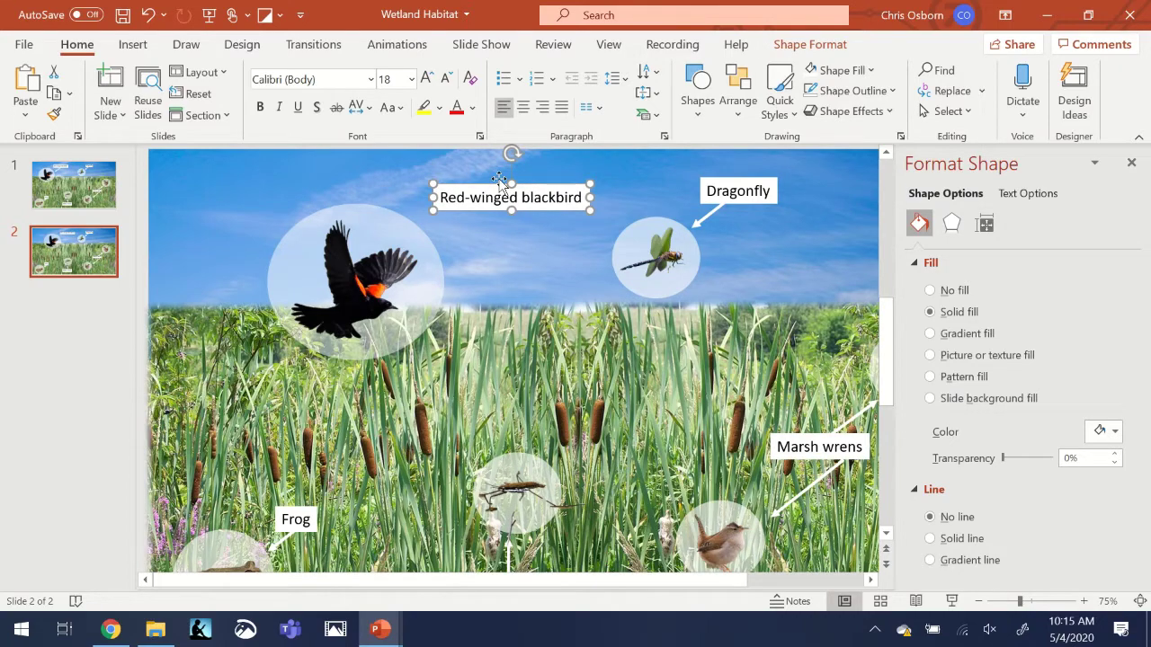
- Draw a line arrow from the label's bottom edge down toward the bird
left_click(144, 45)
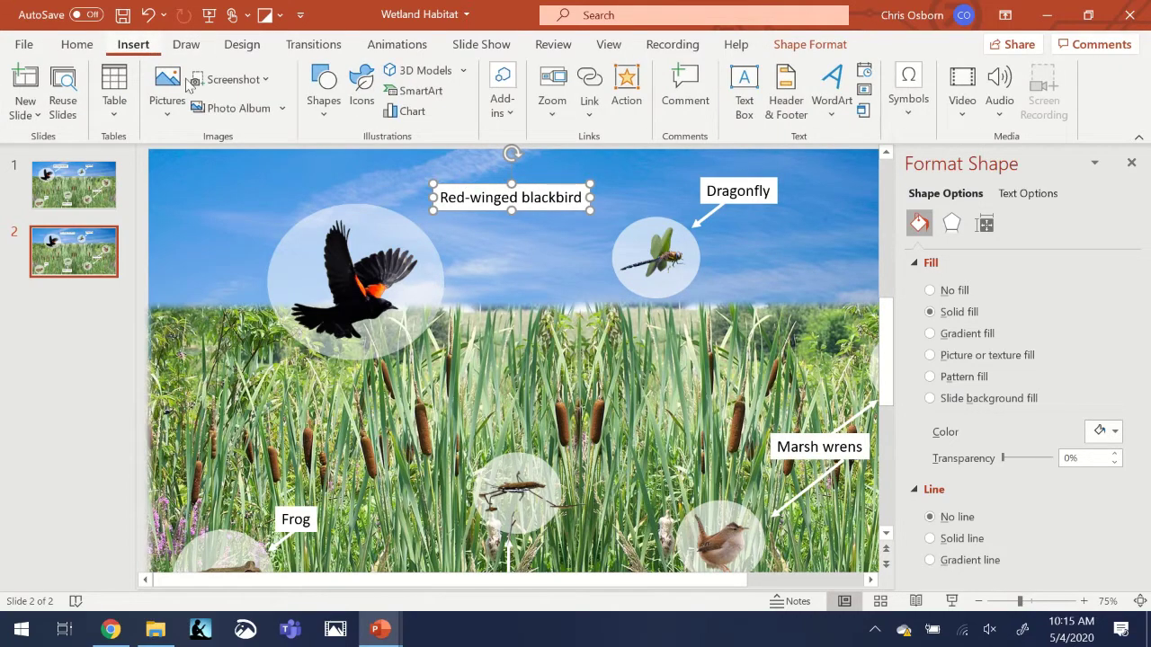
left_click(324, 83)
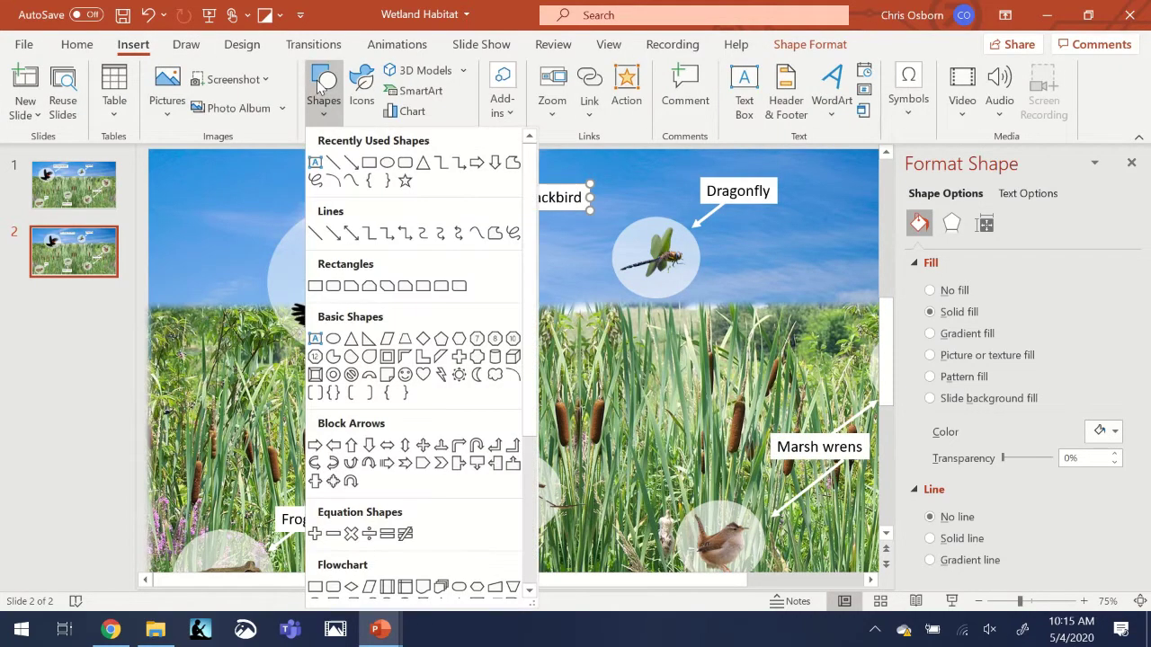
left_click(352, 169)
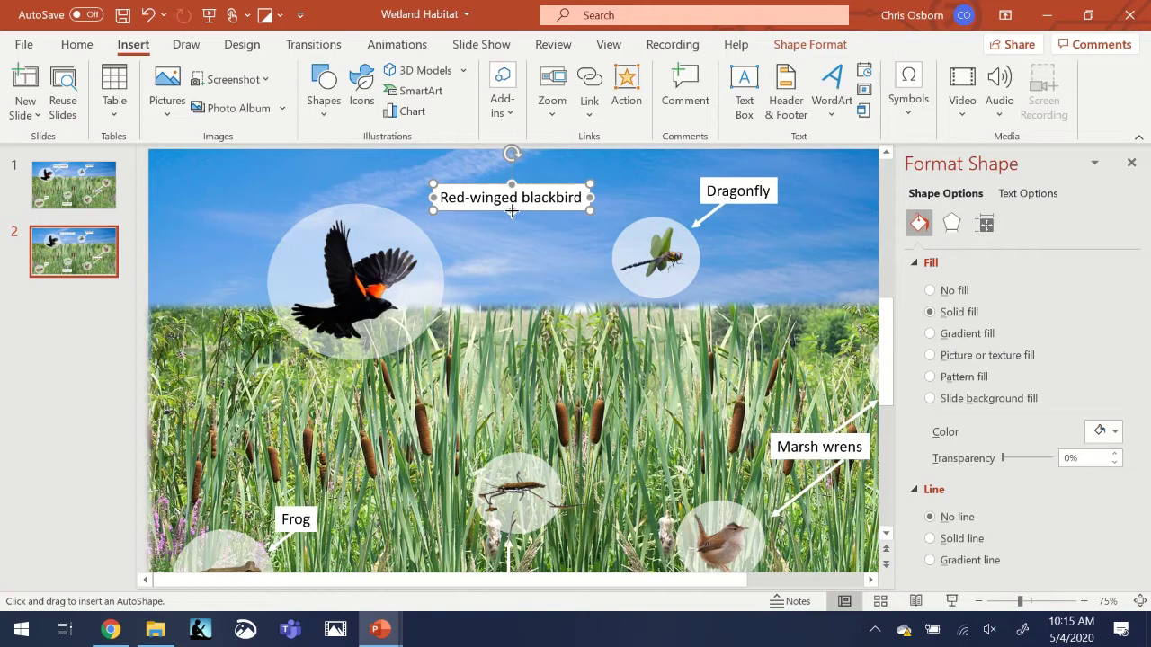
left_click_drag(512, 210, 444, 244)
left_click_drag(444, 244, 444, 244)
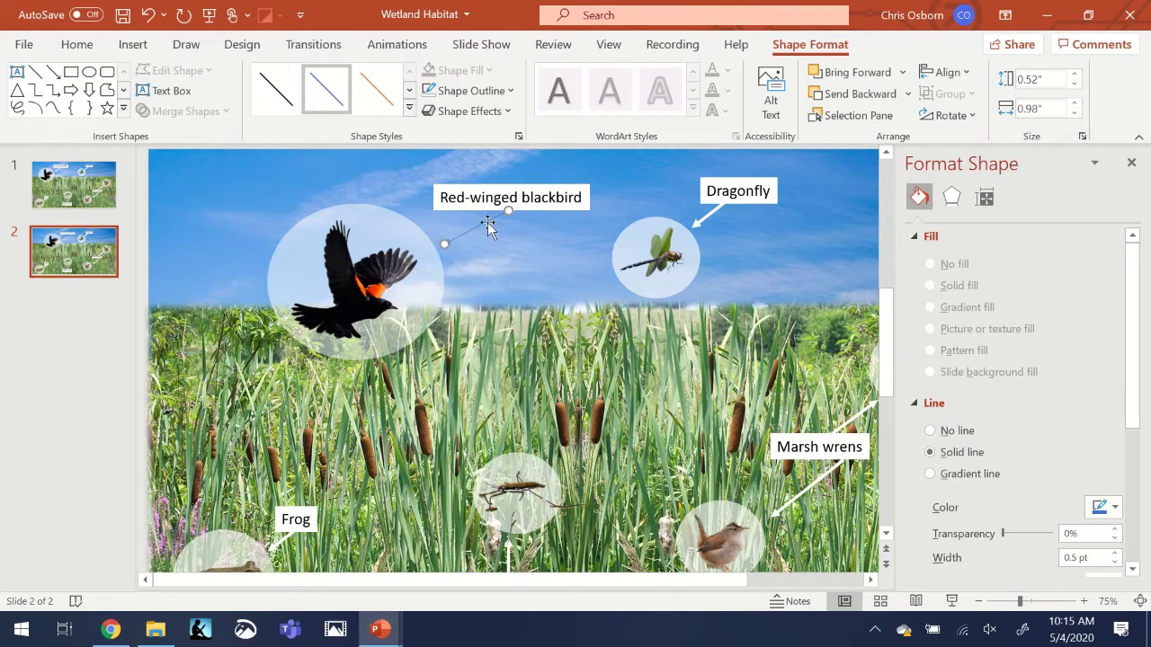
- Make the arrow white with a 3 pt line weight
left_click(471, 91)
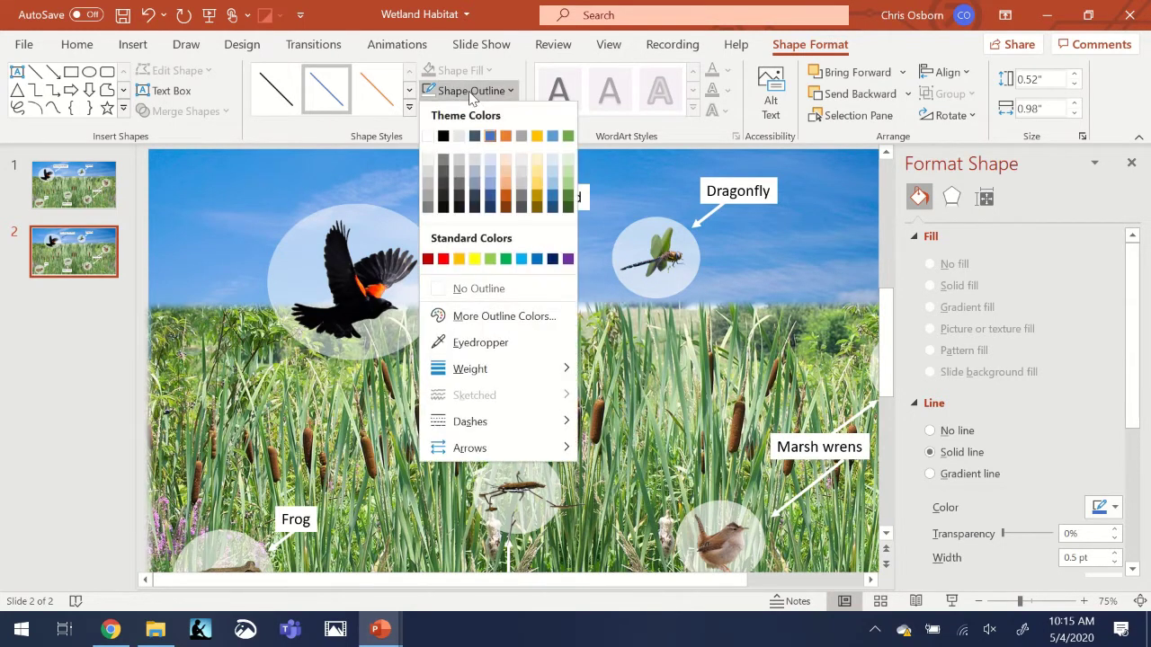
left_click(427, 137)
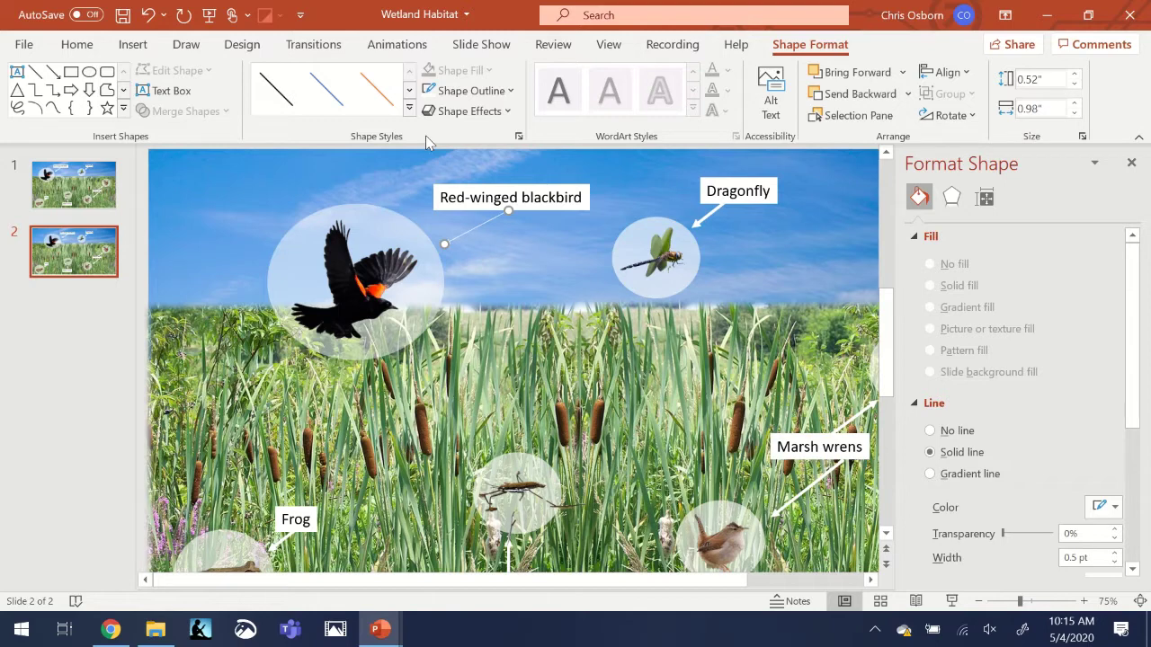
left_click(460, 92)
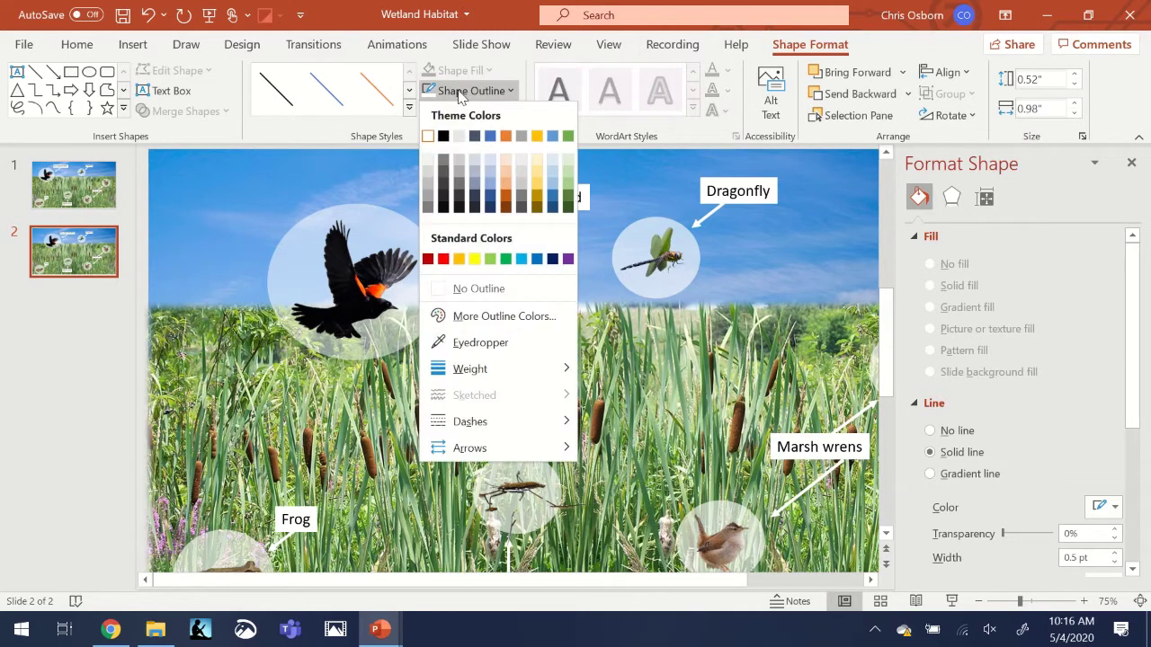
mouse_move(478, 370)
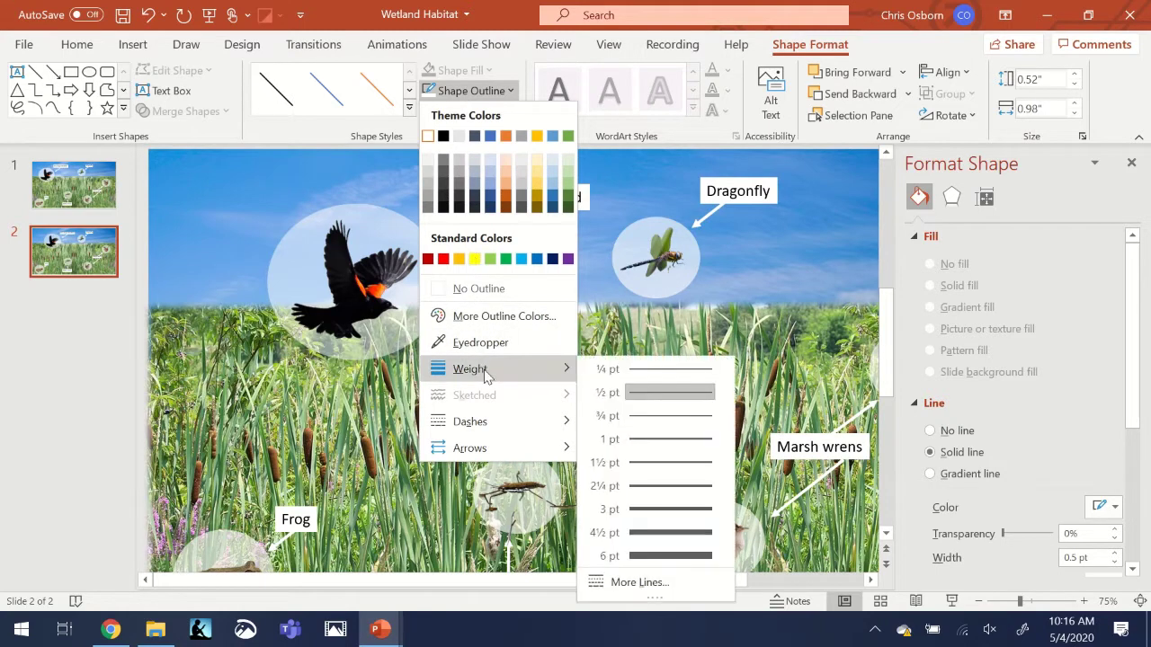
left_click(660, 518)
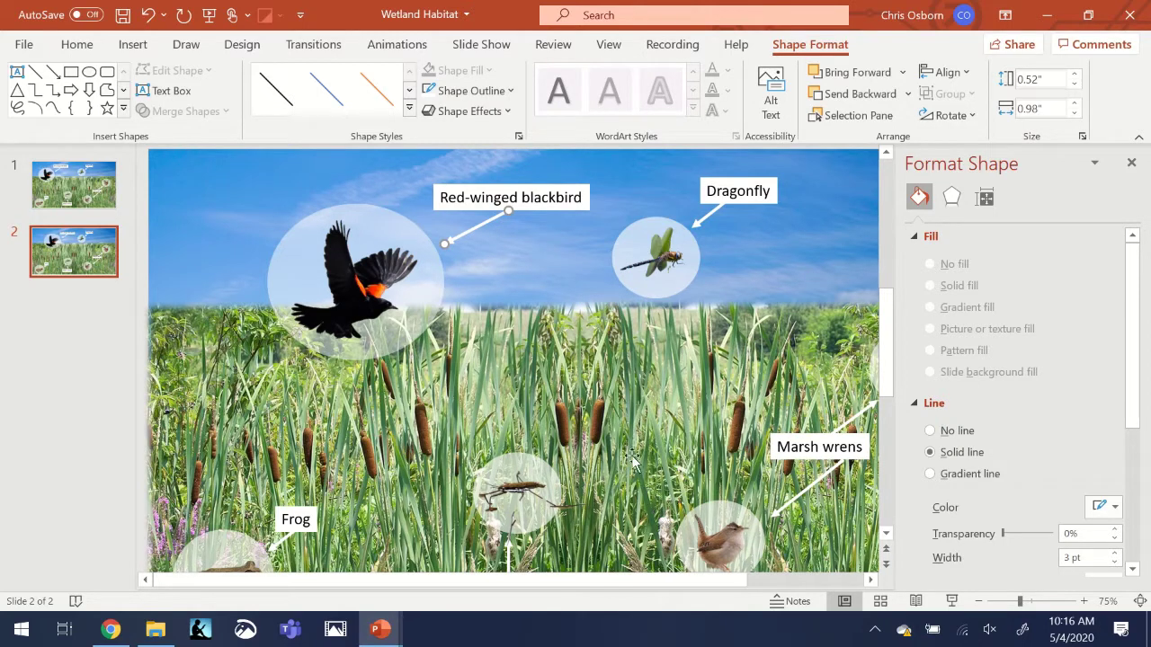
left_click(549, 256)
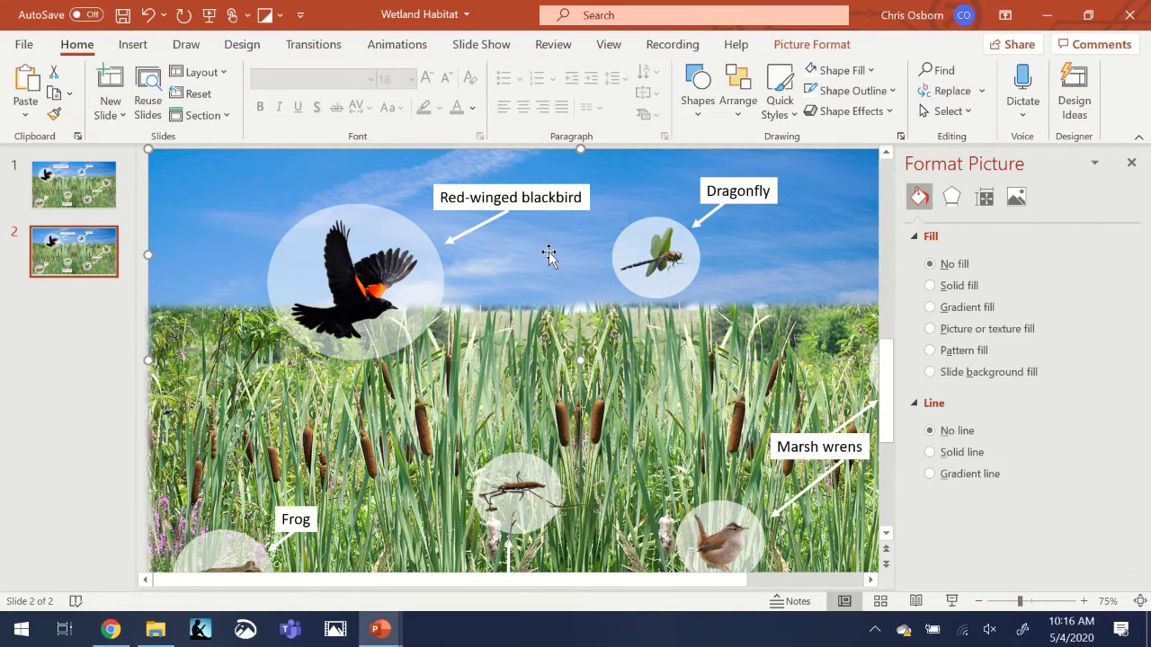